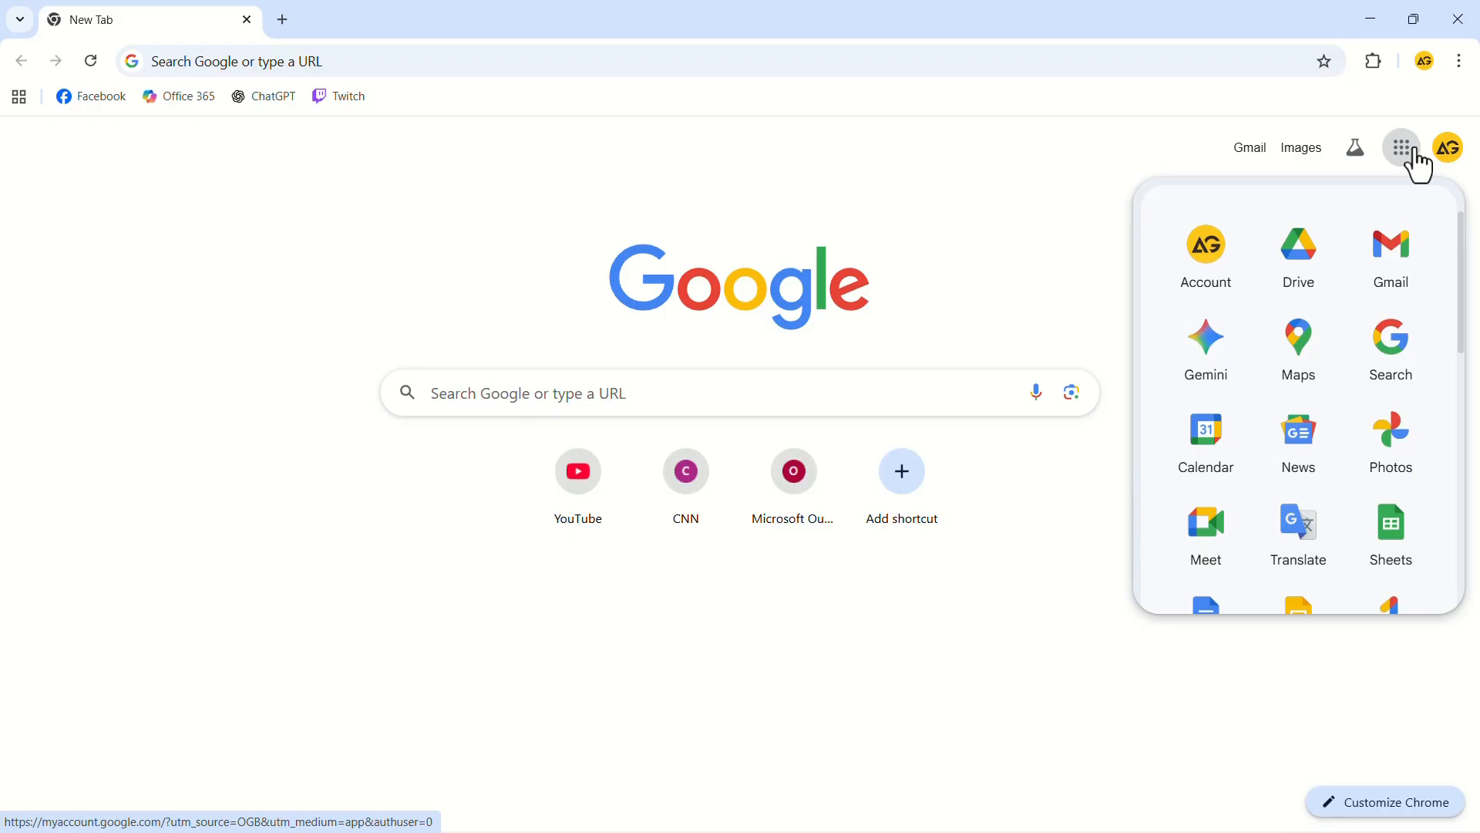
Open Google Drive in the main Google account.
click(1301, 277)
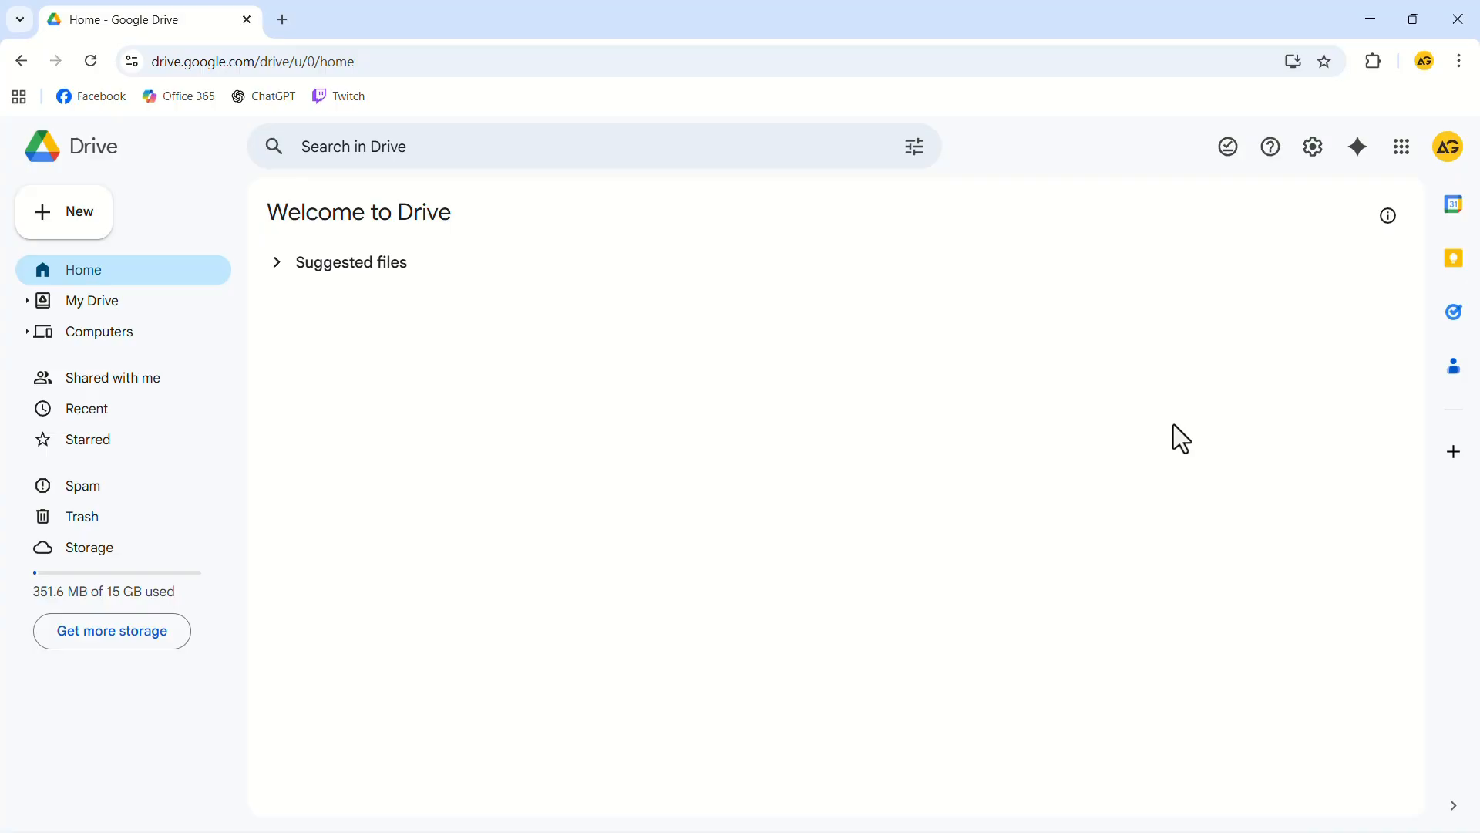
click(1446, 158)
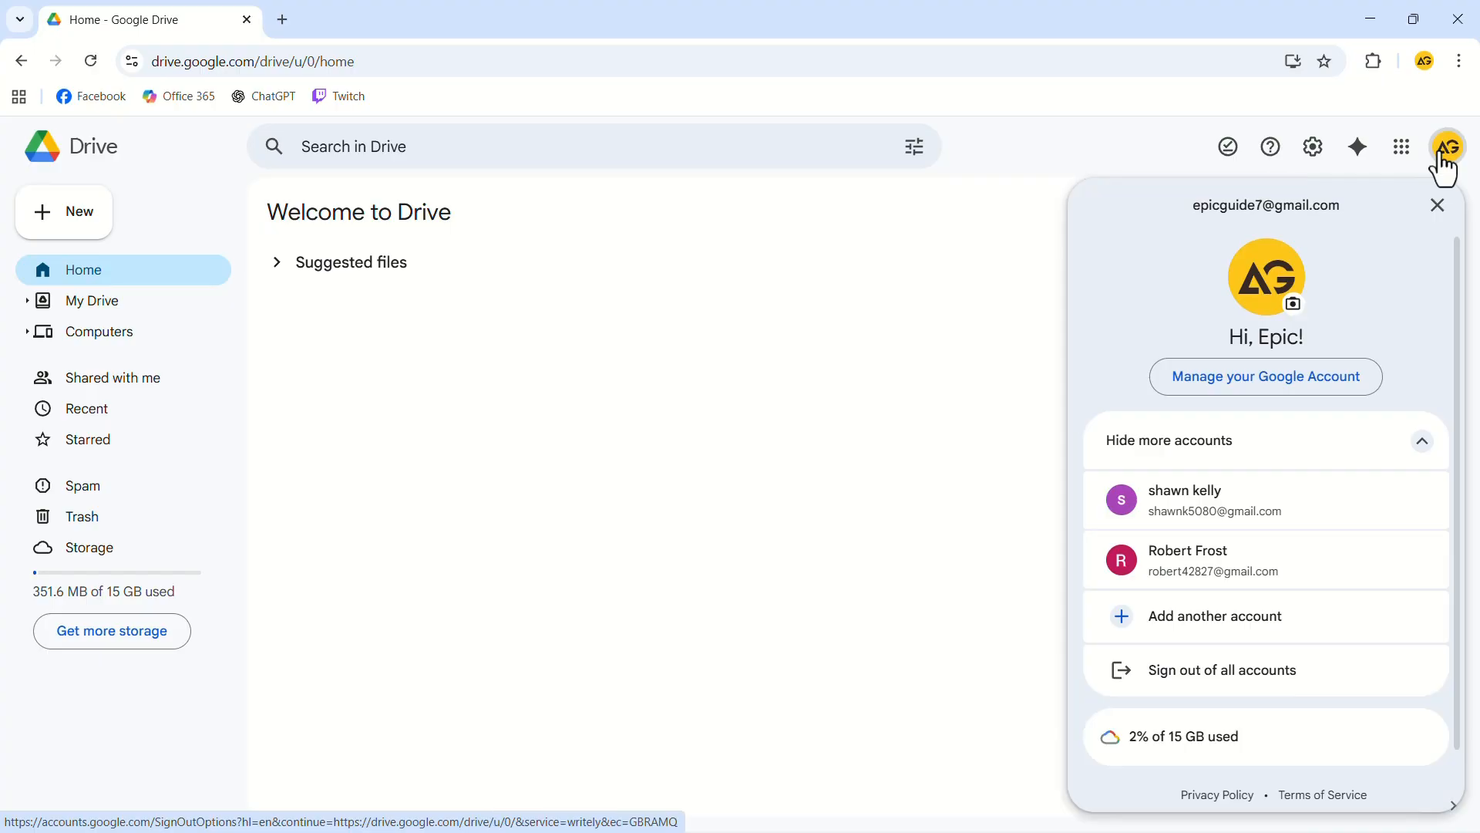
click(1239, 626)
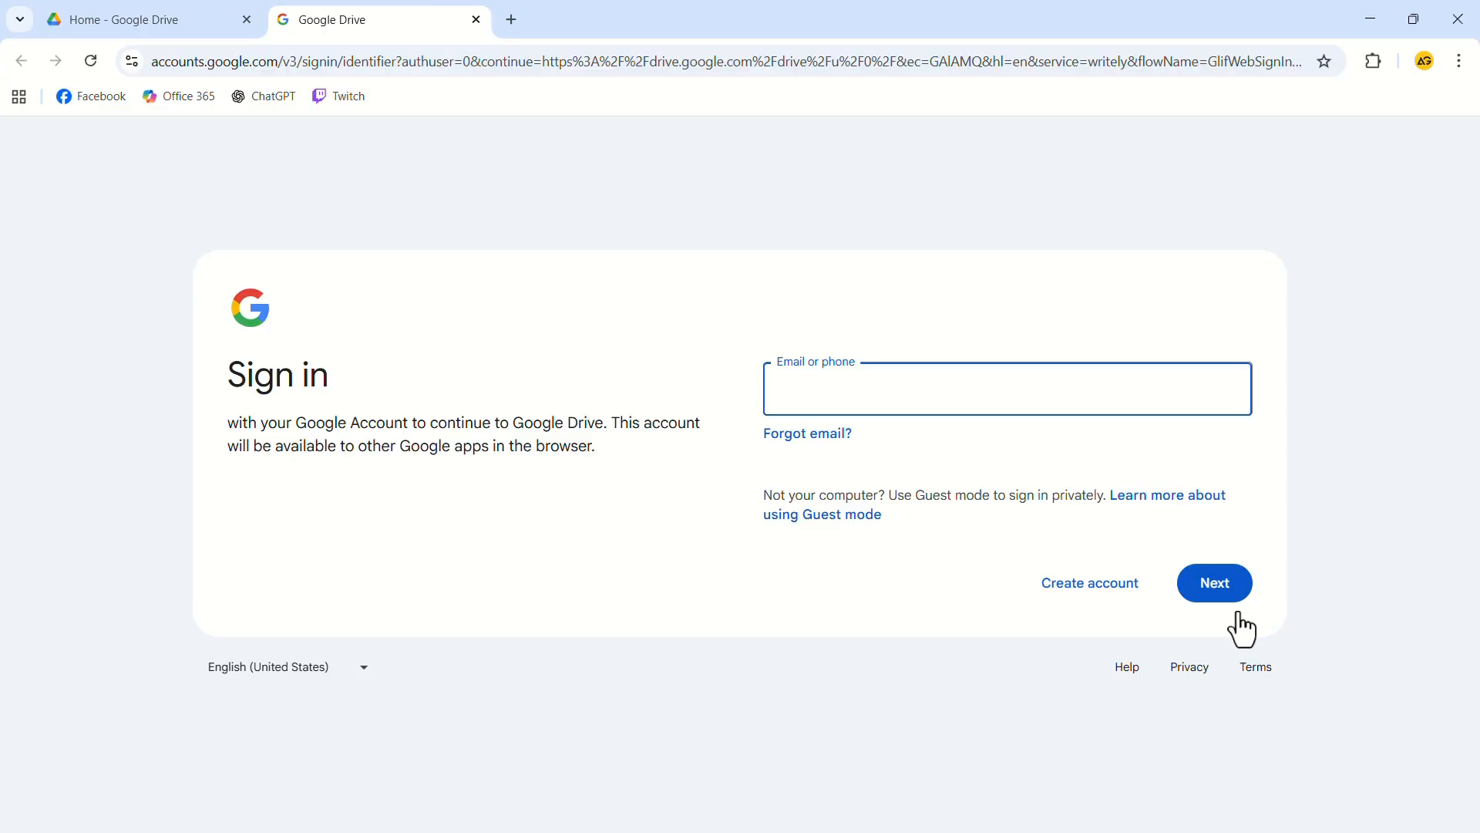
click(476, 20)
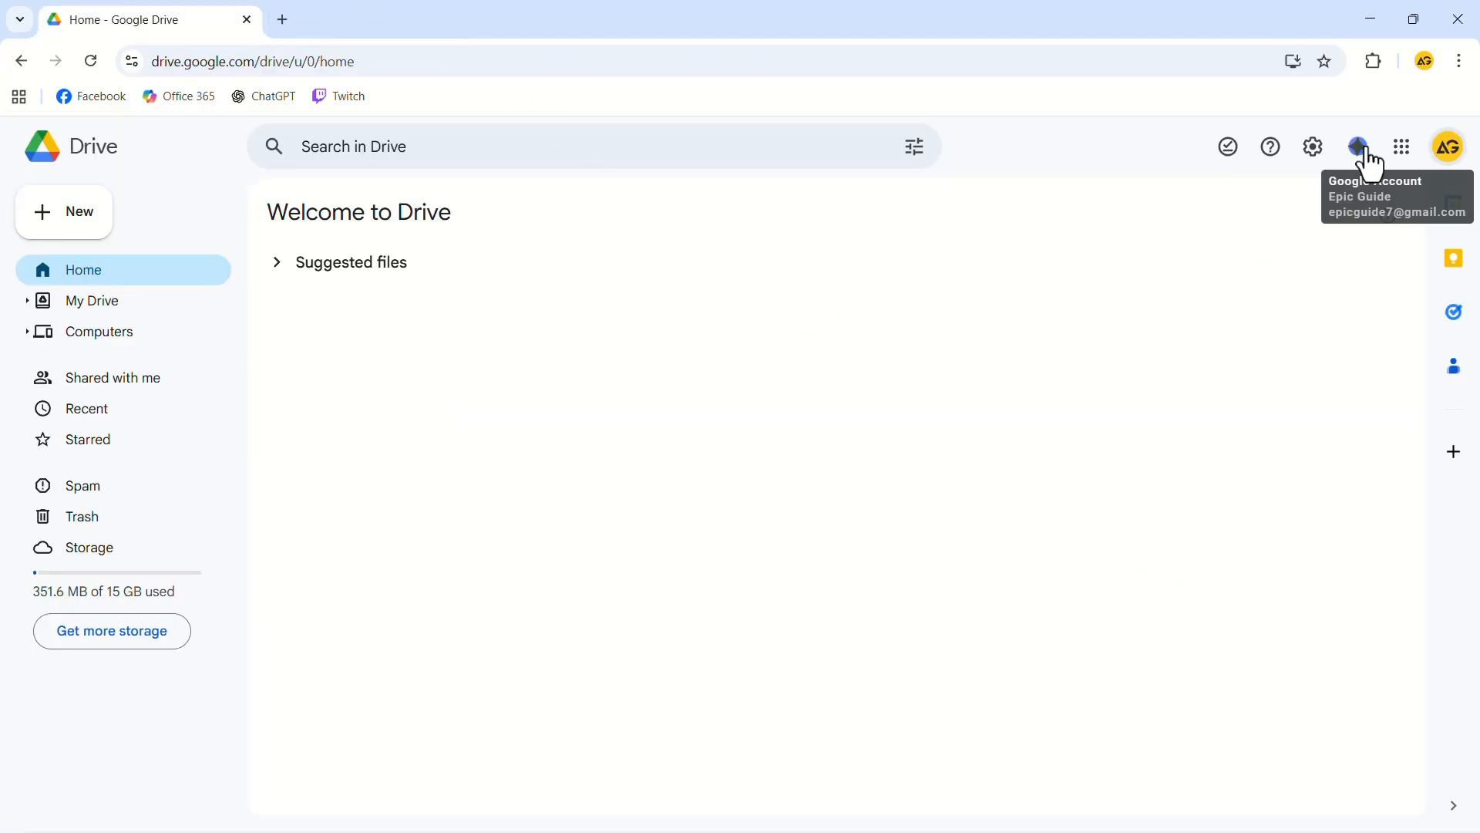
Open the Drives of the other two signed-in Google accounts in separate browser tabs.
click(1448, 148)
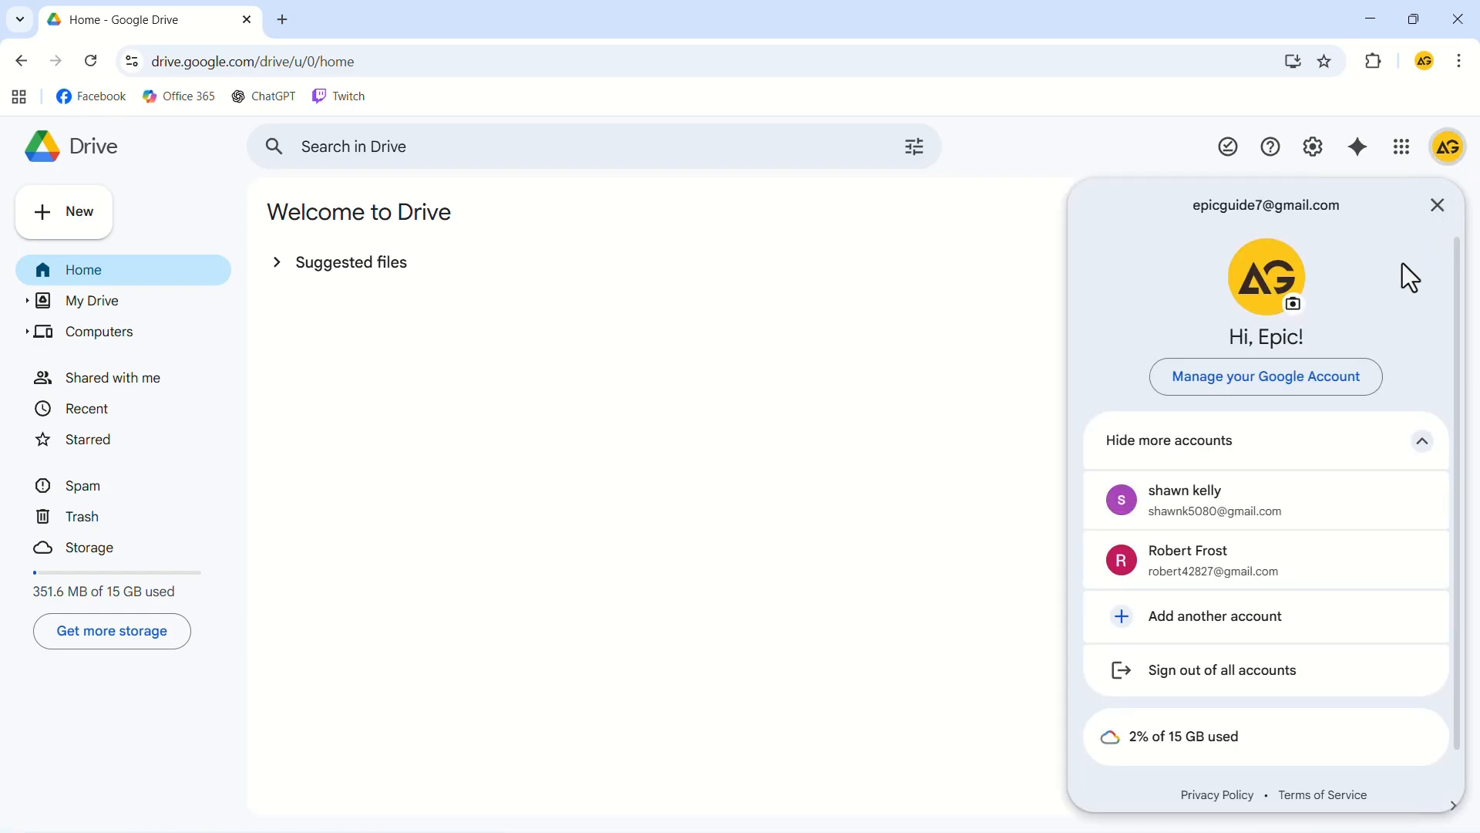
click(1195, 494)
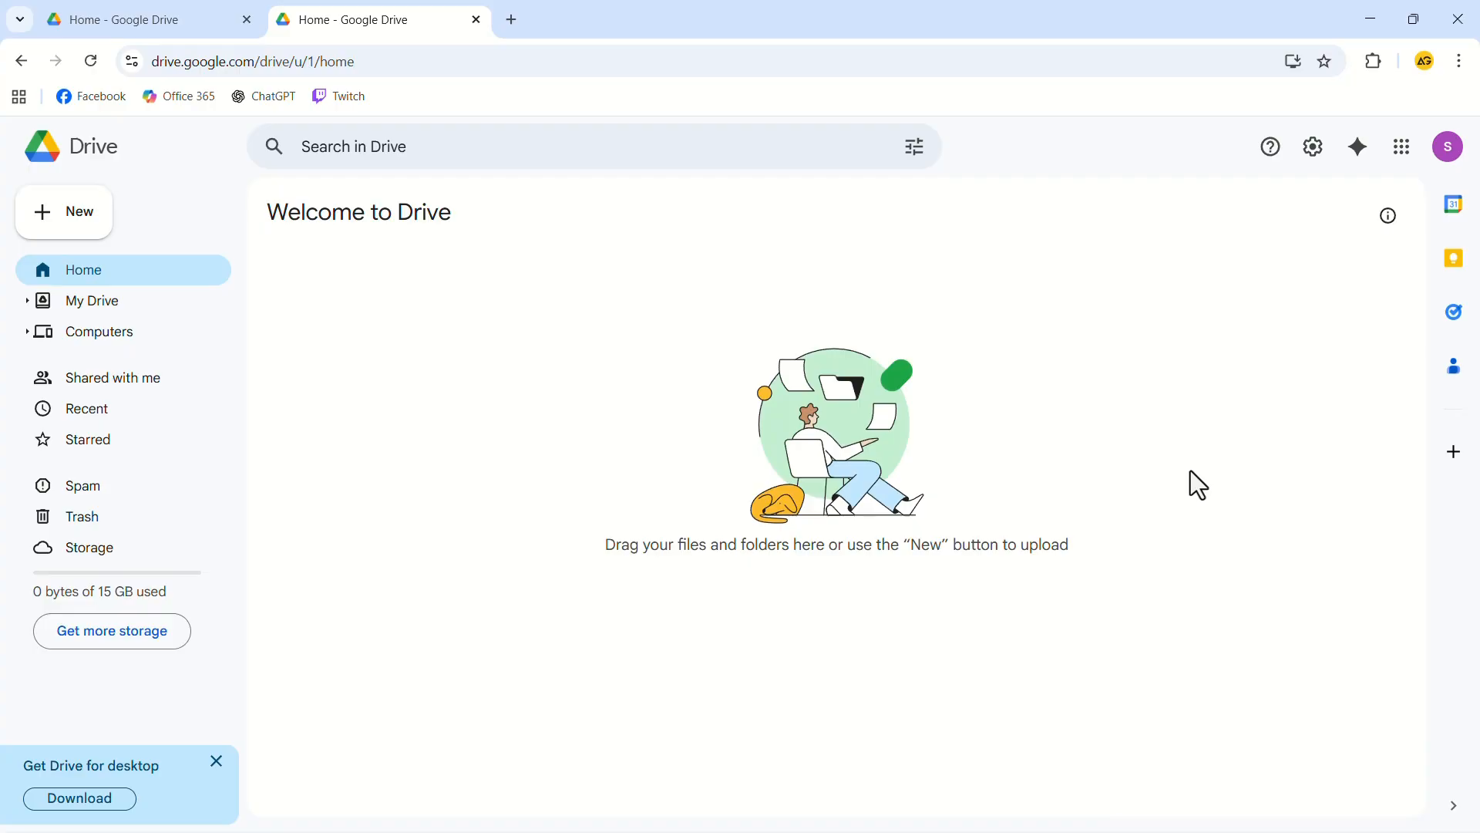
click(146, 19)
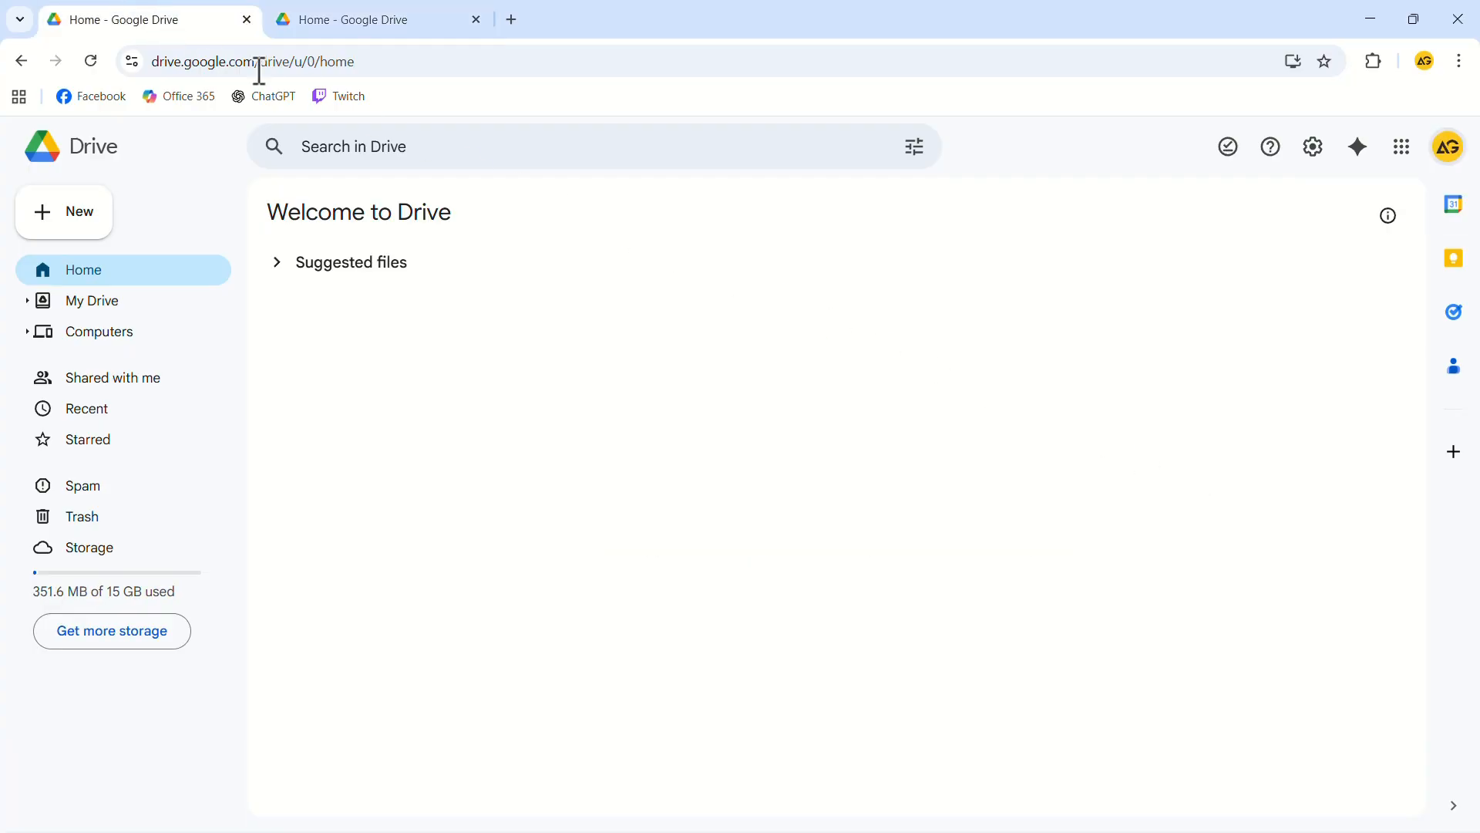
click(1447, 148)
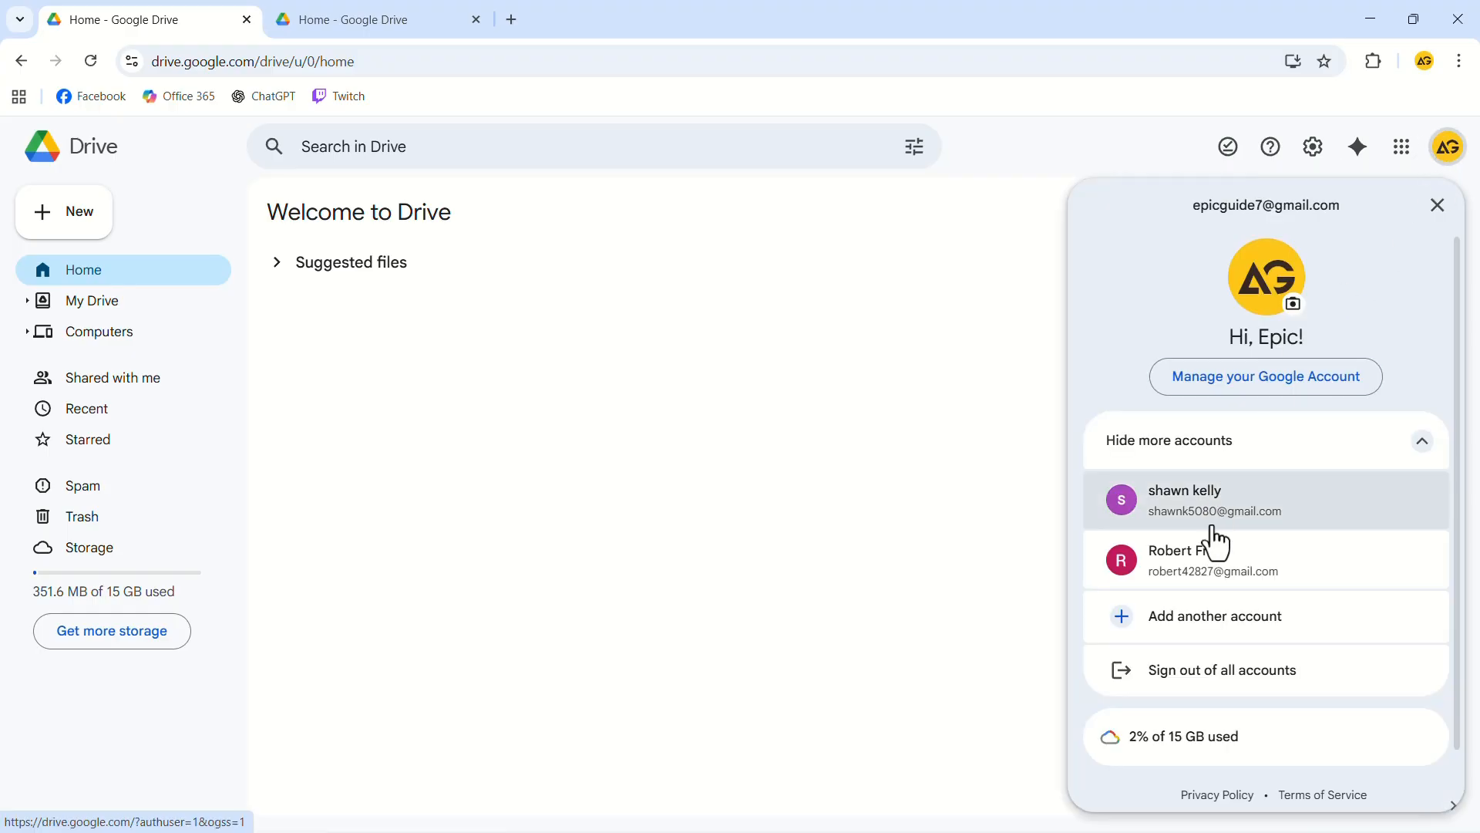
click(1188, 553)
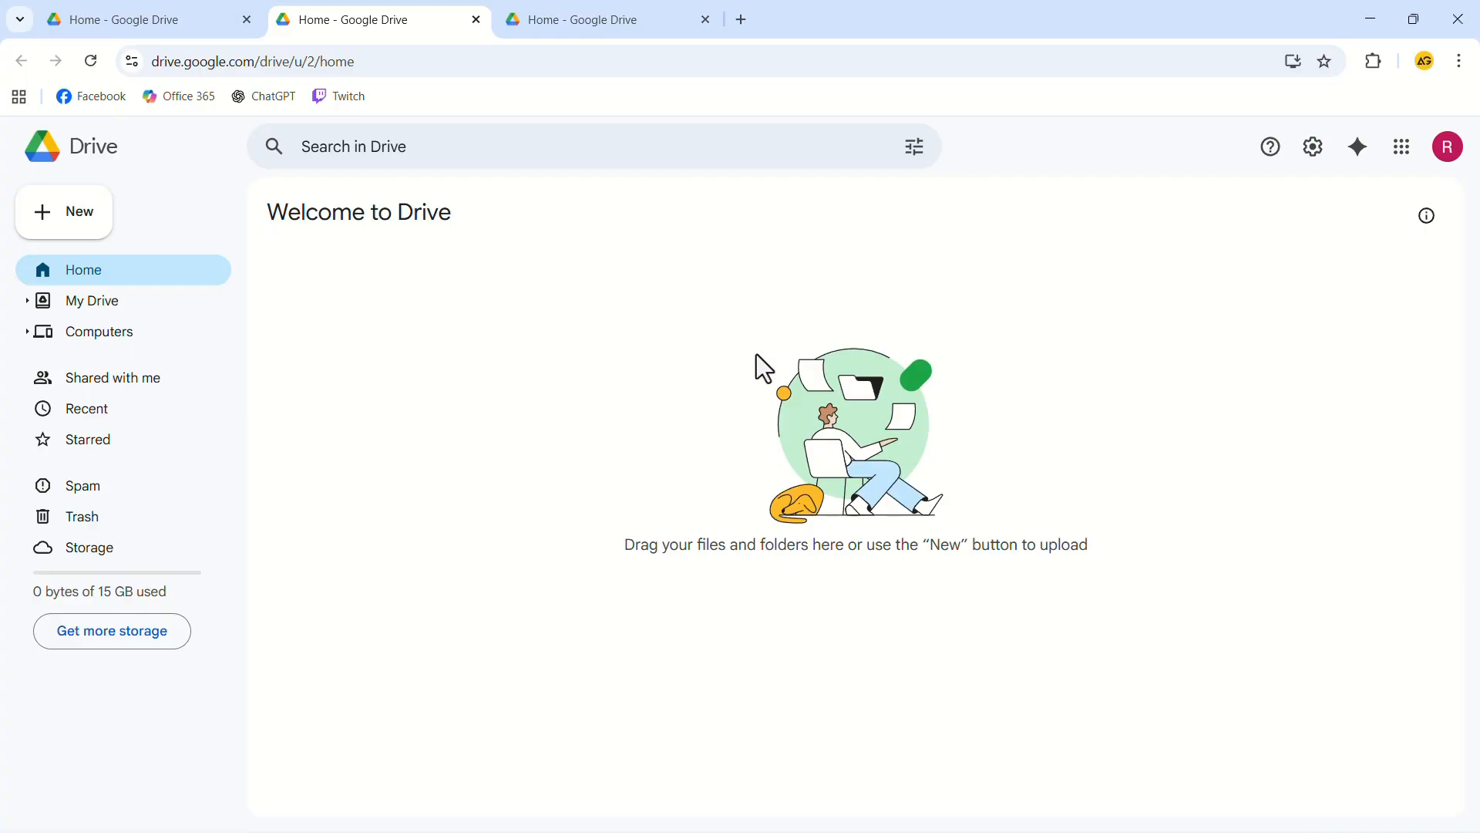
Create a folder named "Account 1 (15 GB)" in the Drive of the second listed additional account.
click(98, 226)
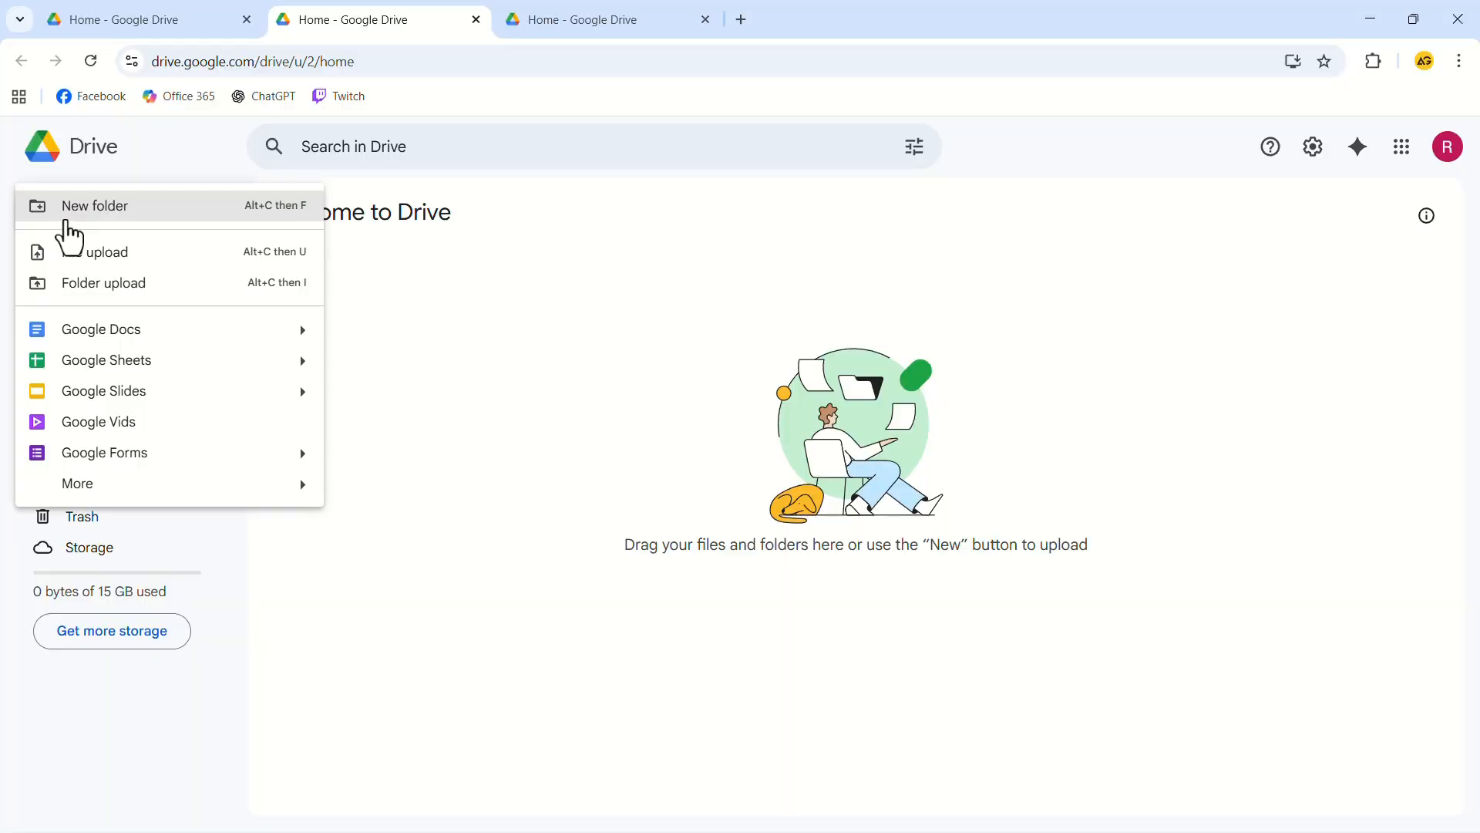
click(68, 217)
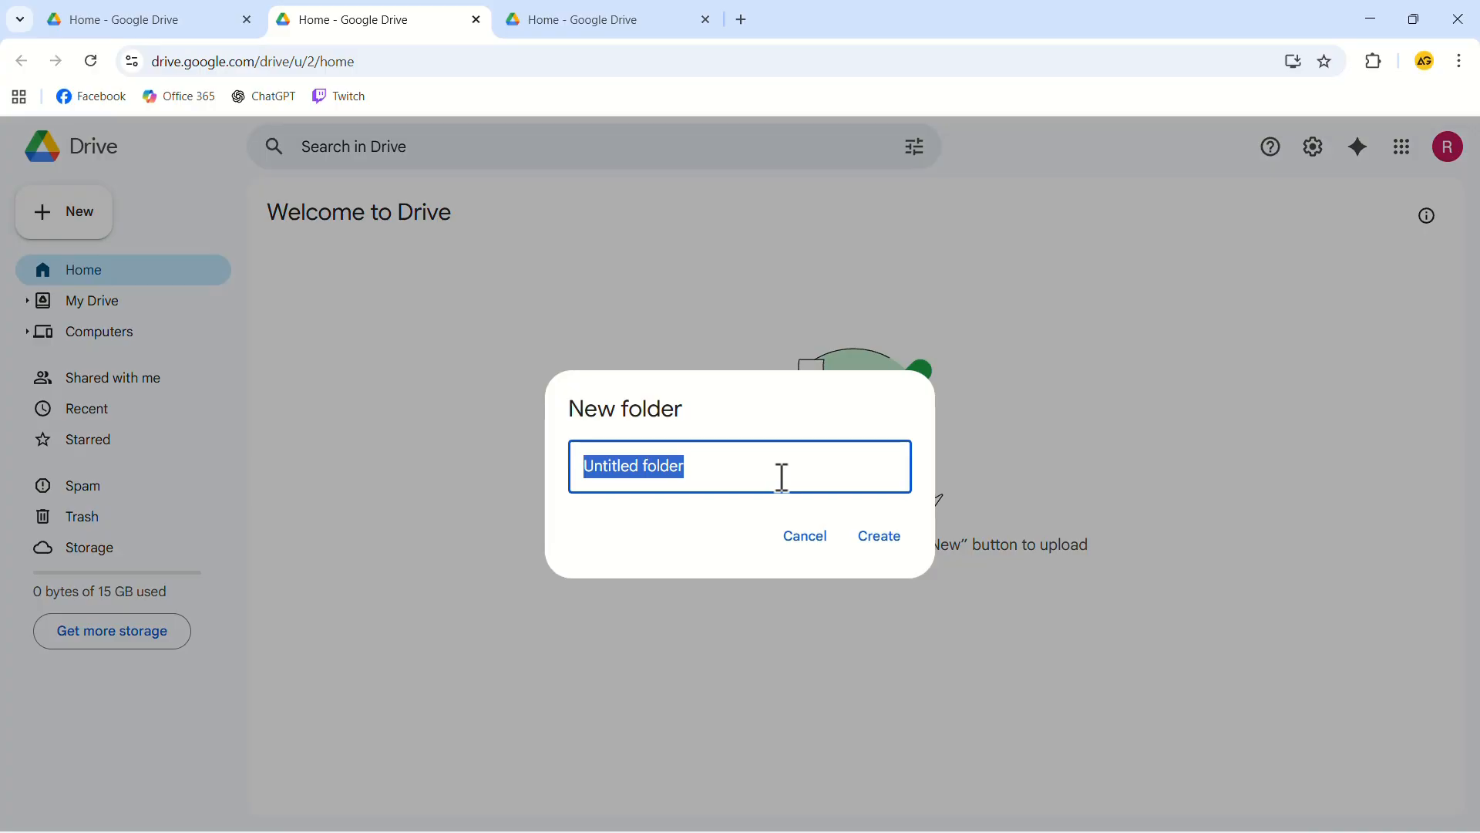
text(Account 1)
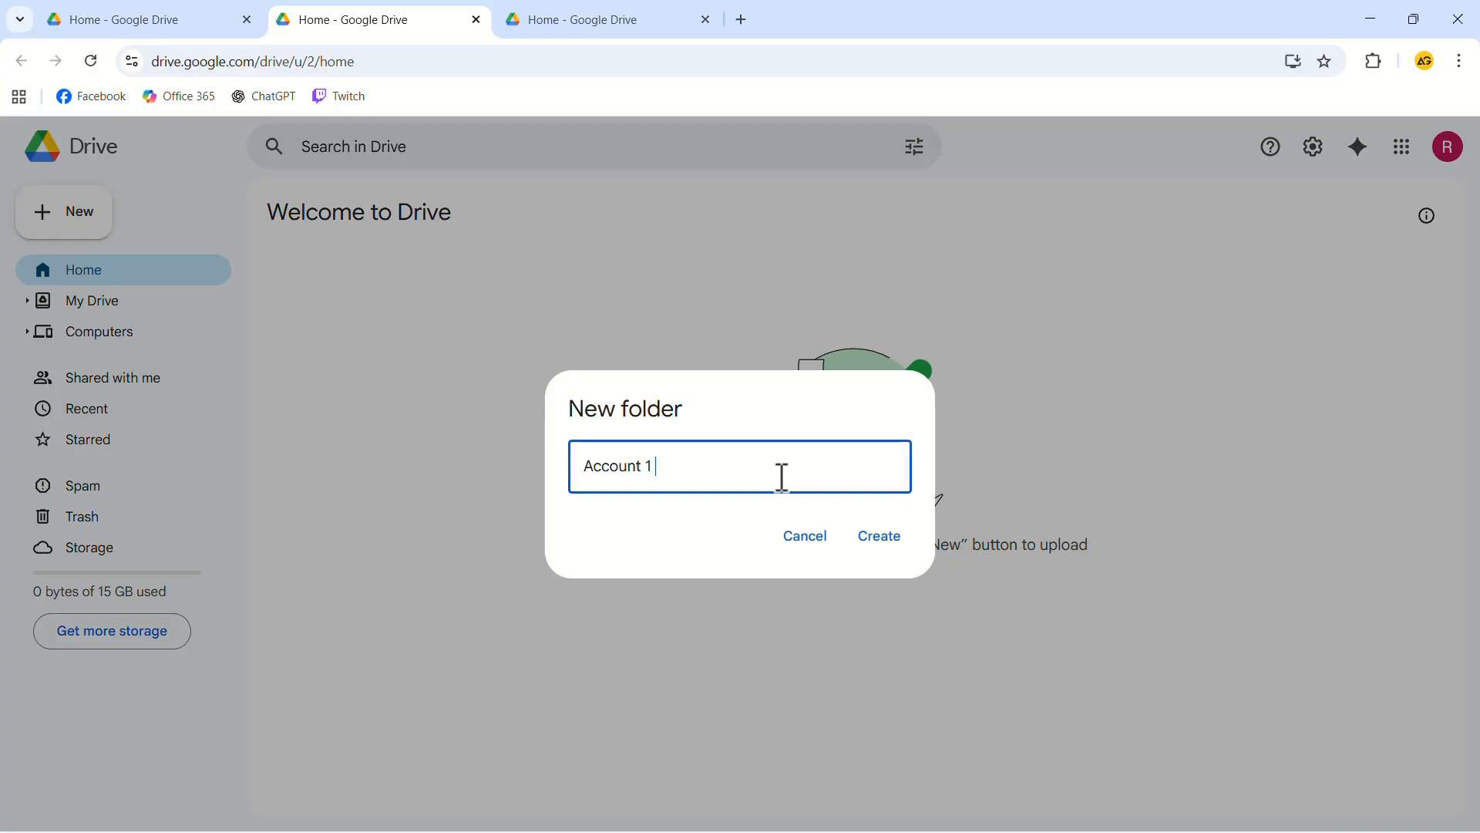
text((15 GB))
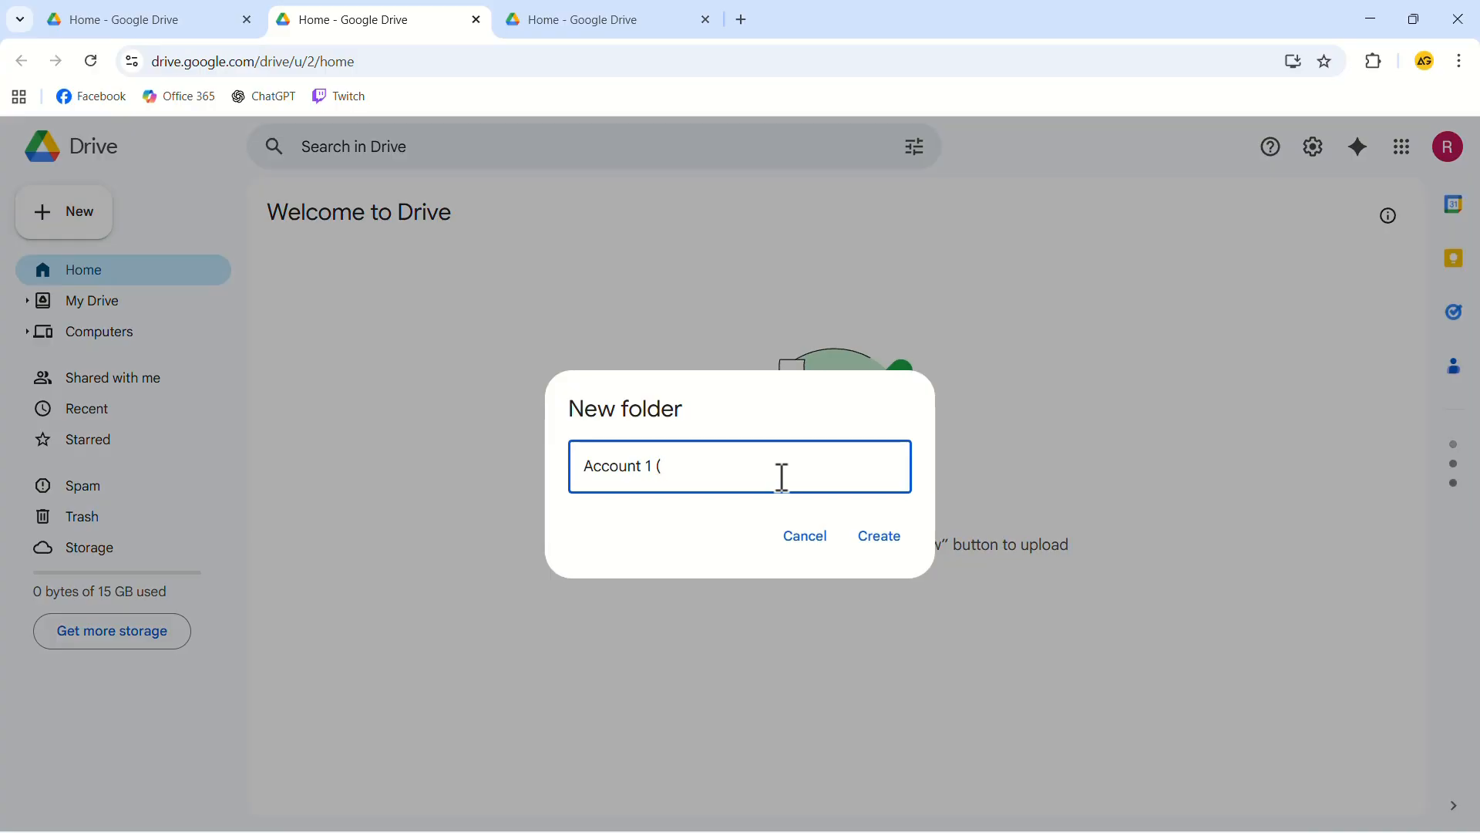
click(879, 537)
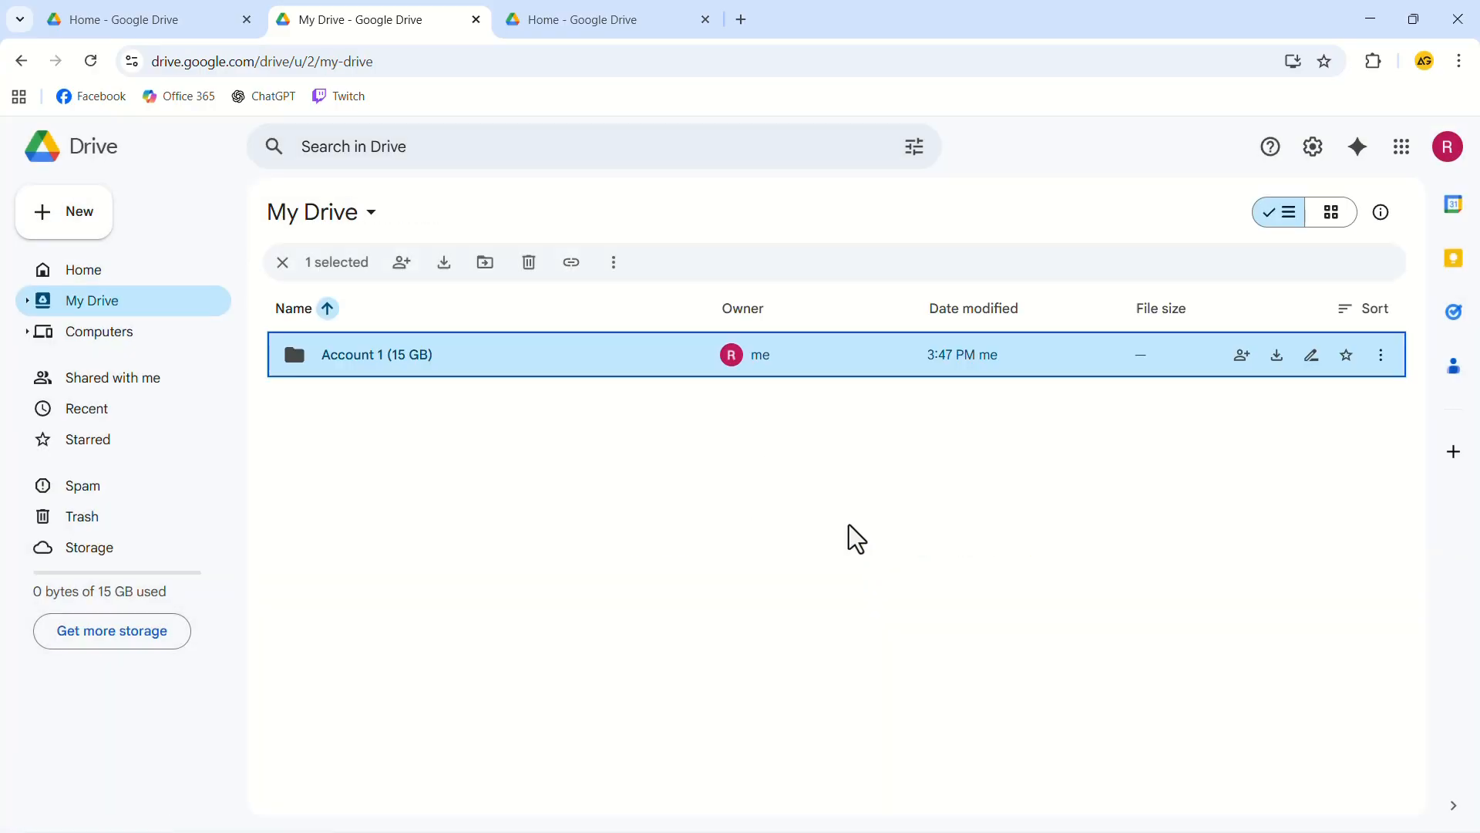
Open the sharing settings of the "Account 1 (15 GB)" folder and copy the main account's e-mail address from its Drive tab.
right_click(643, 353)
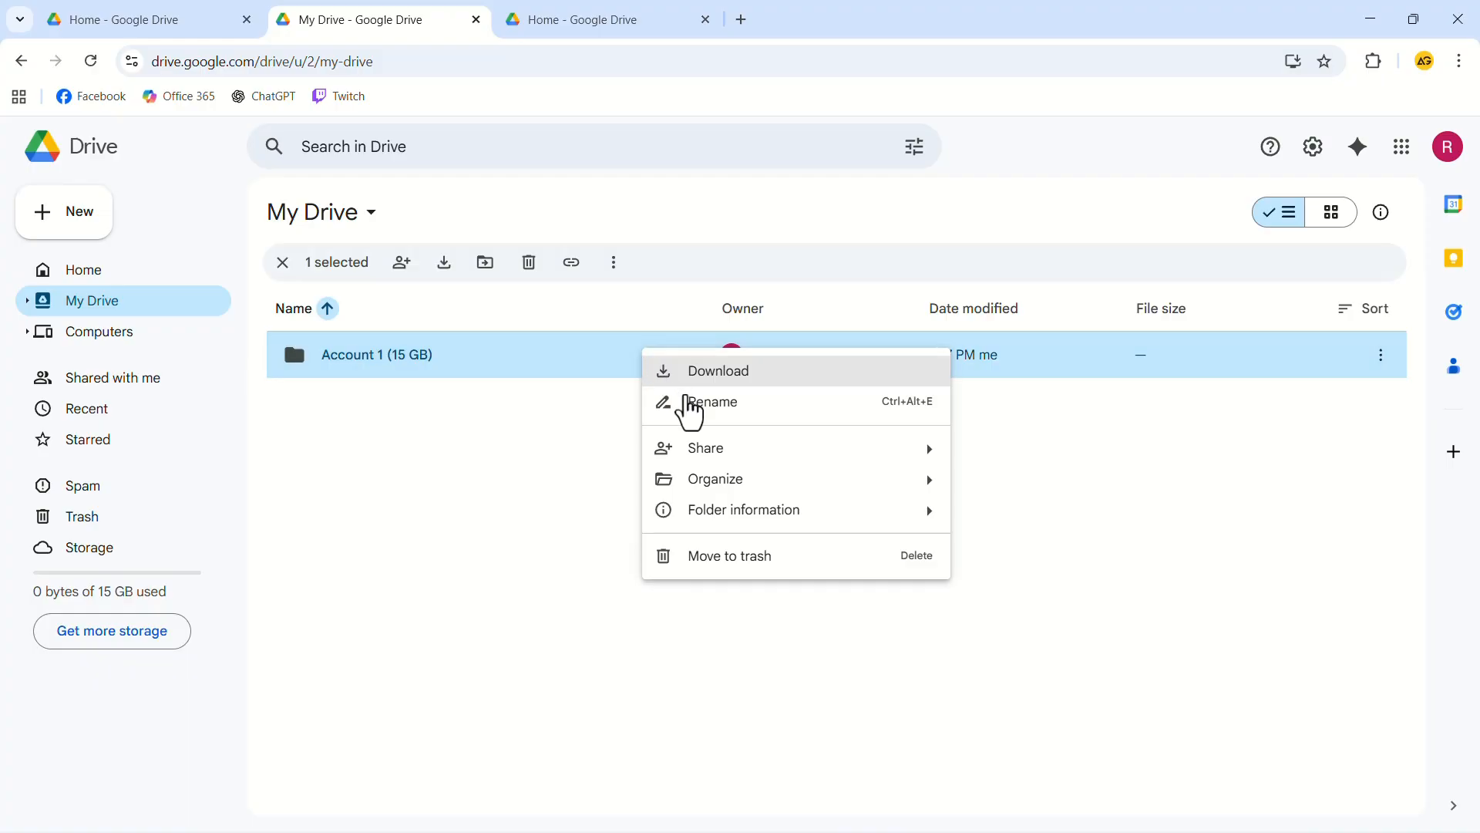
mouse_move(717, 459)
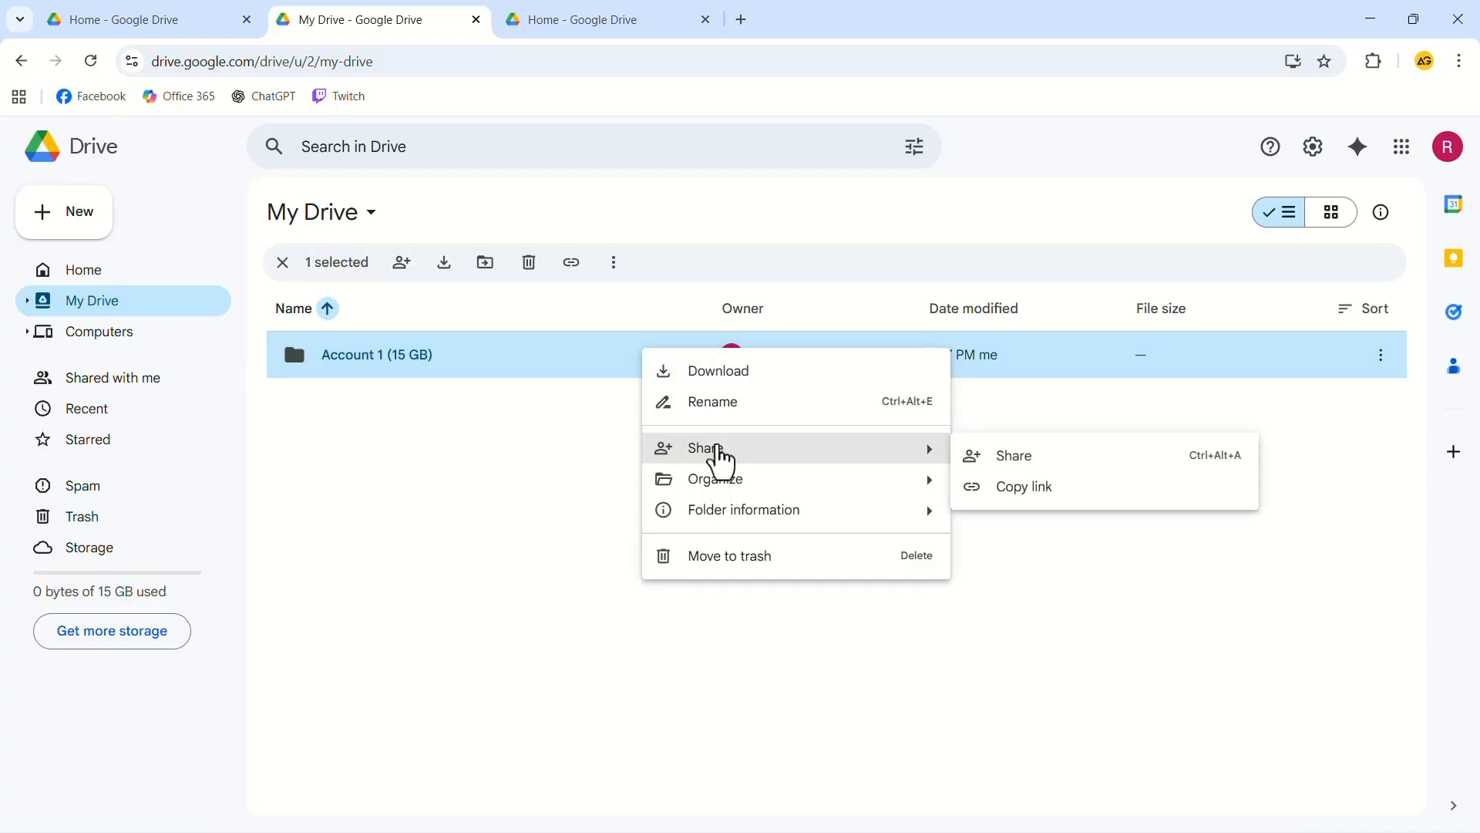
click(1003, 464)
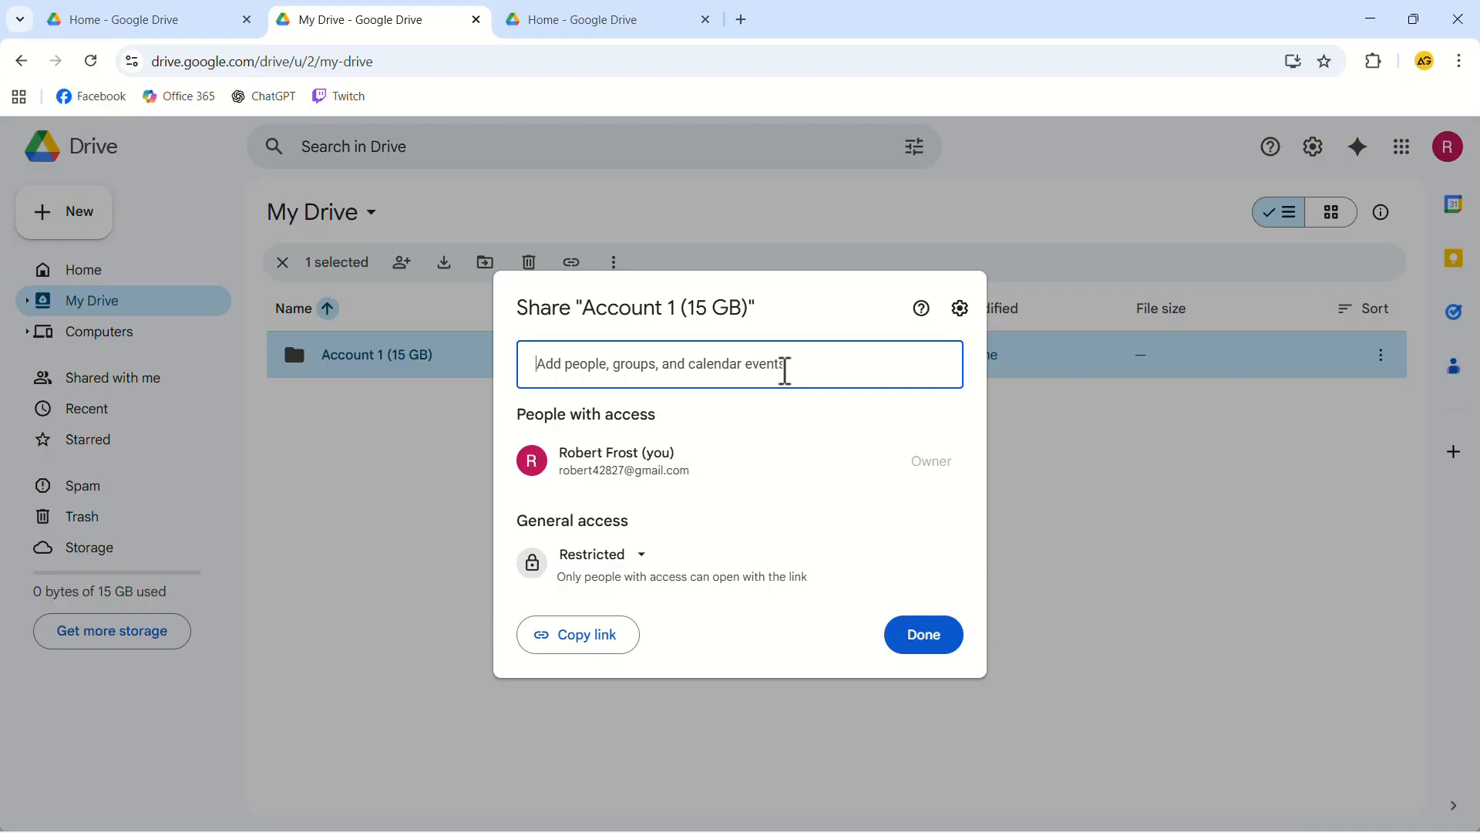
click(157, 20)
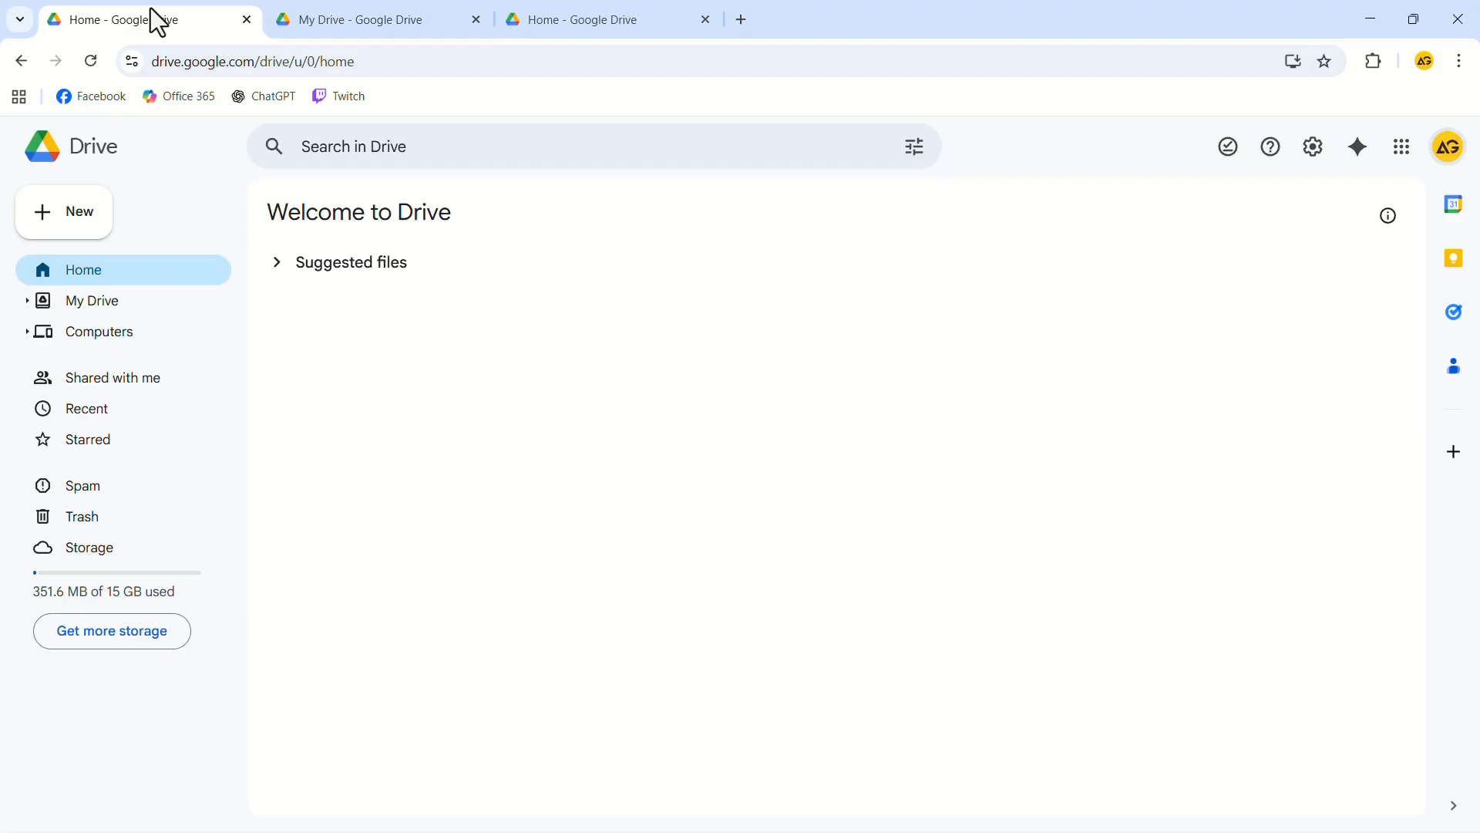
click(1448, 154)
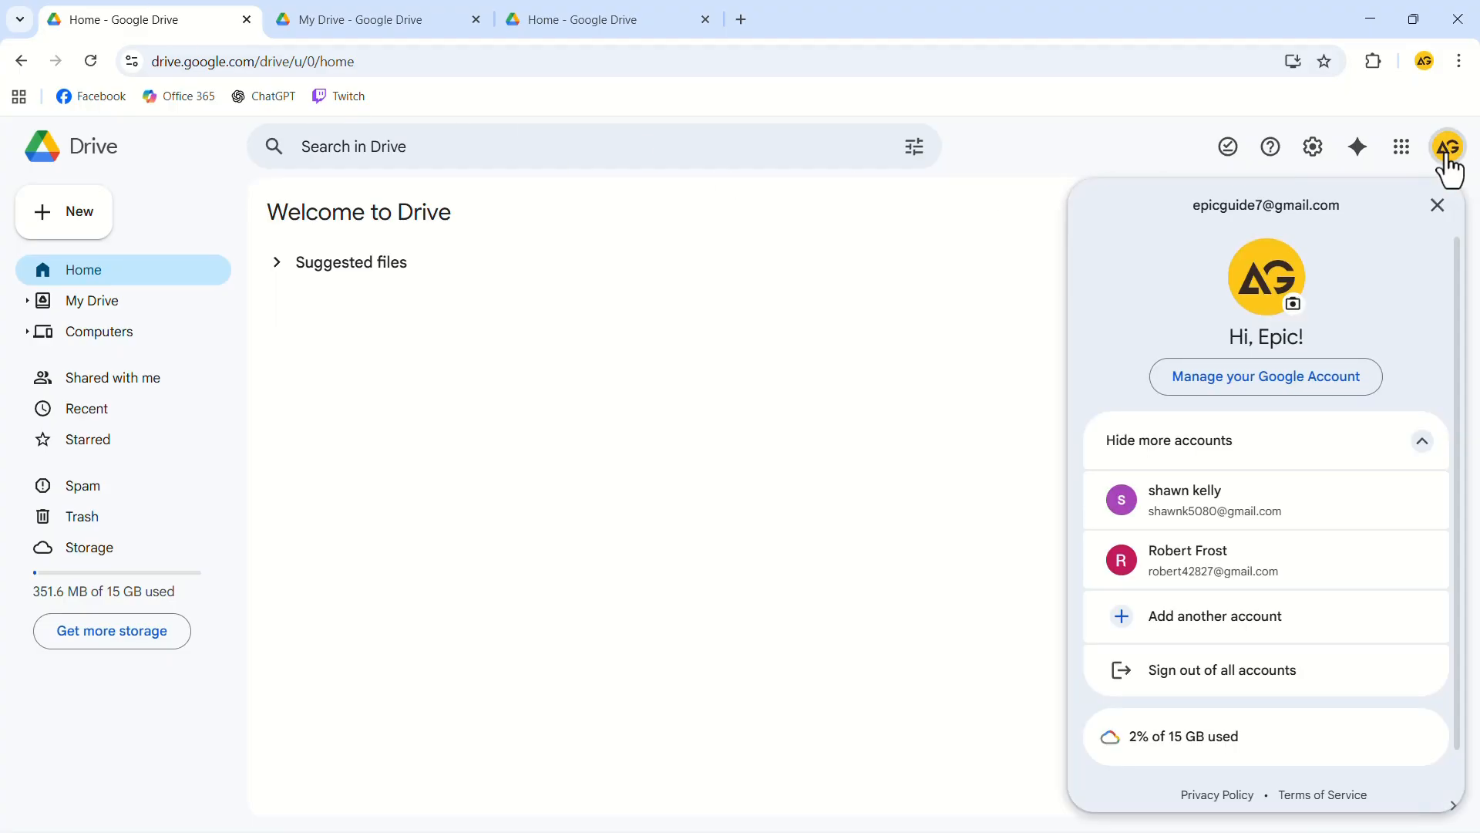
triple_click(1270, 205)
key(ctrl+c)
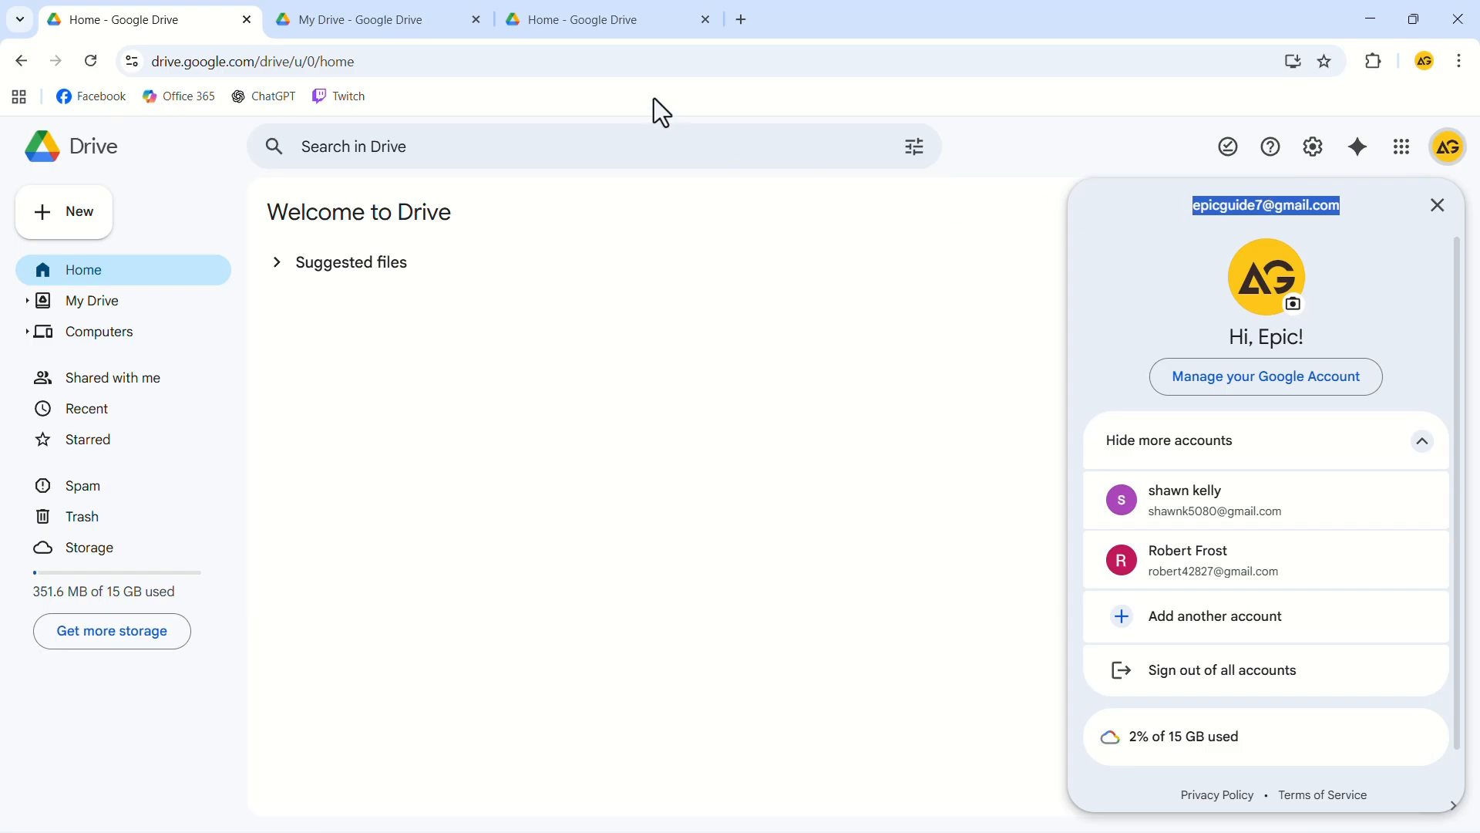
Share "Account 1 (15 GB)" with the main account's e-mail as Editor, and open the main account's Shared with me list.
click(411, 17)
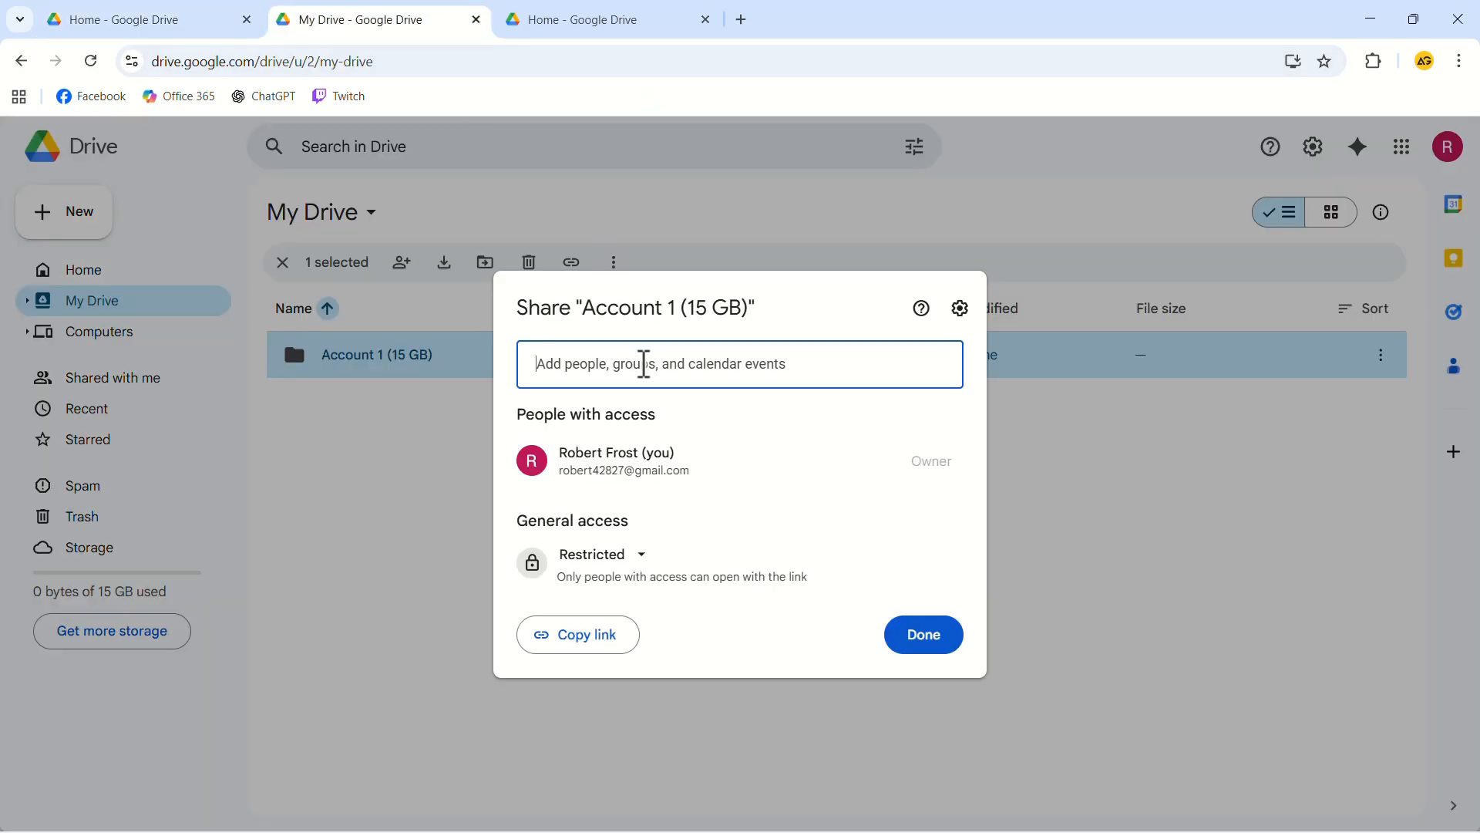
key(ctrl+v)
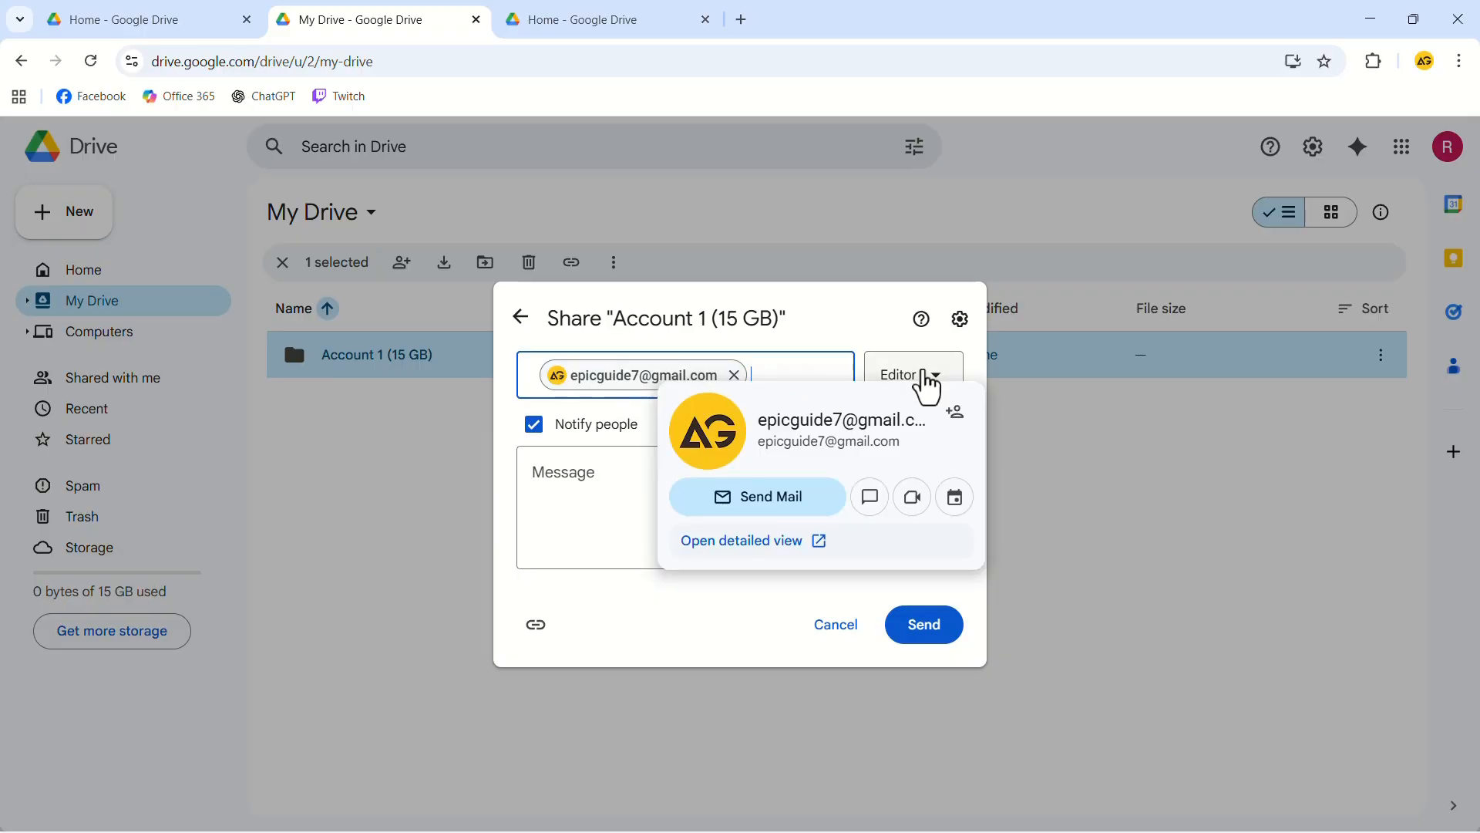
click(905, 392)
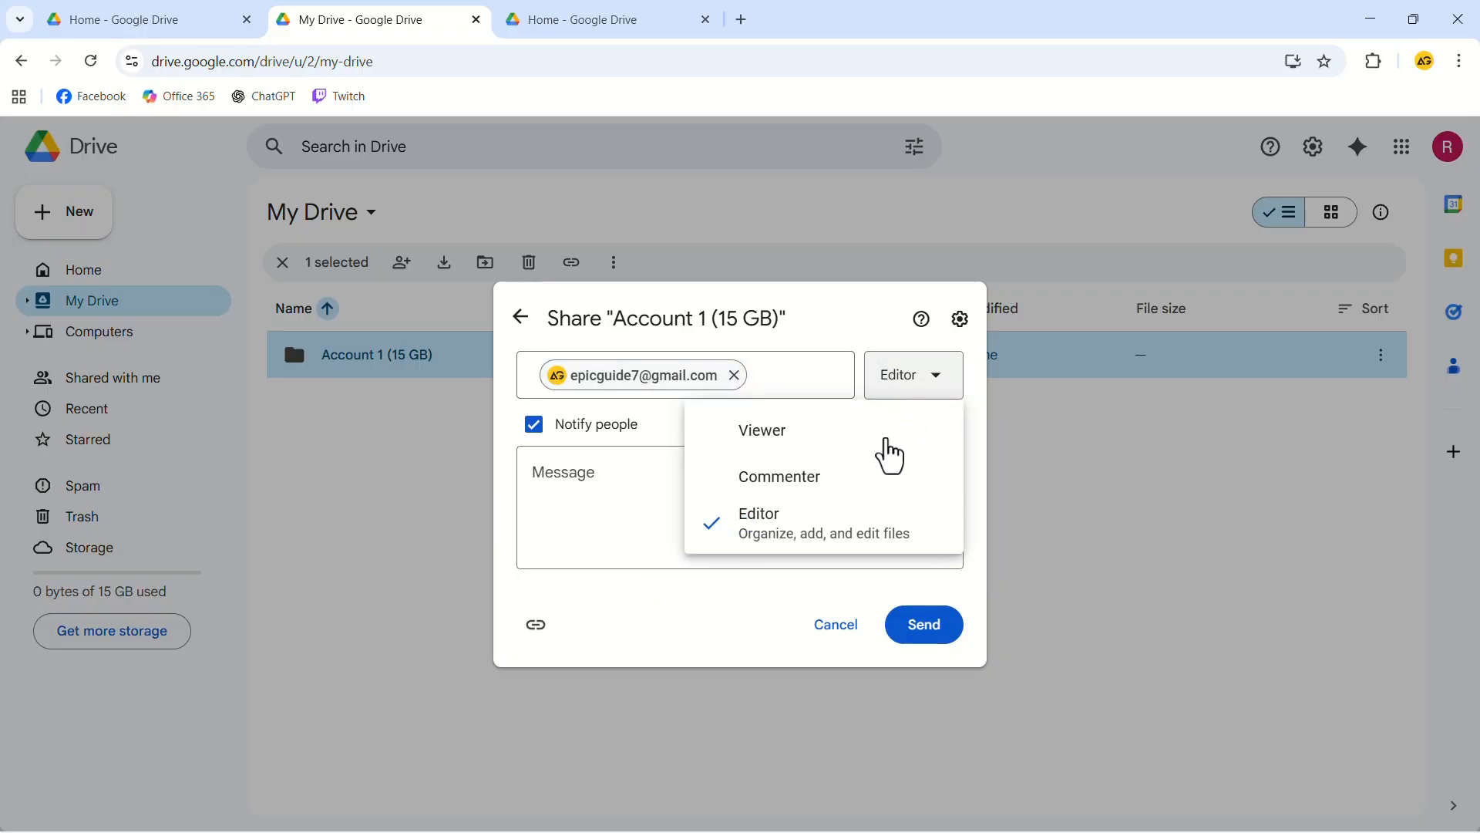
click(881, 329)
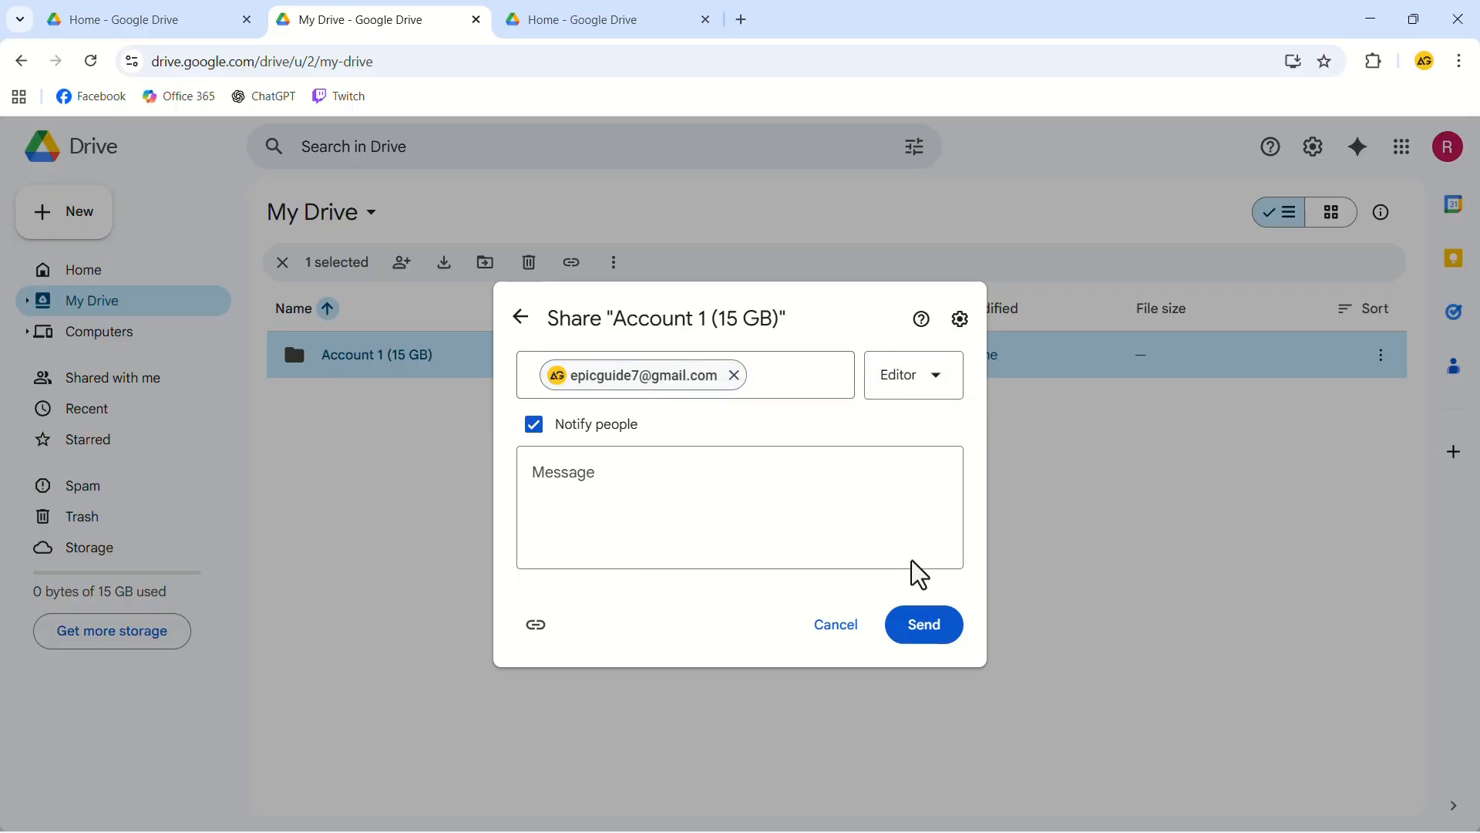
click(923, 624)
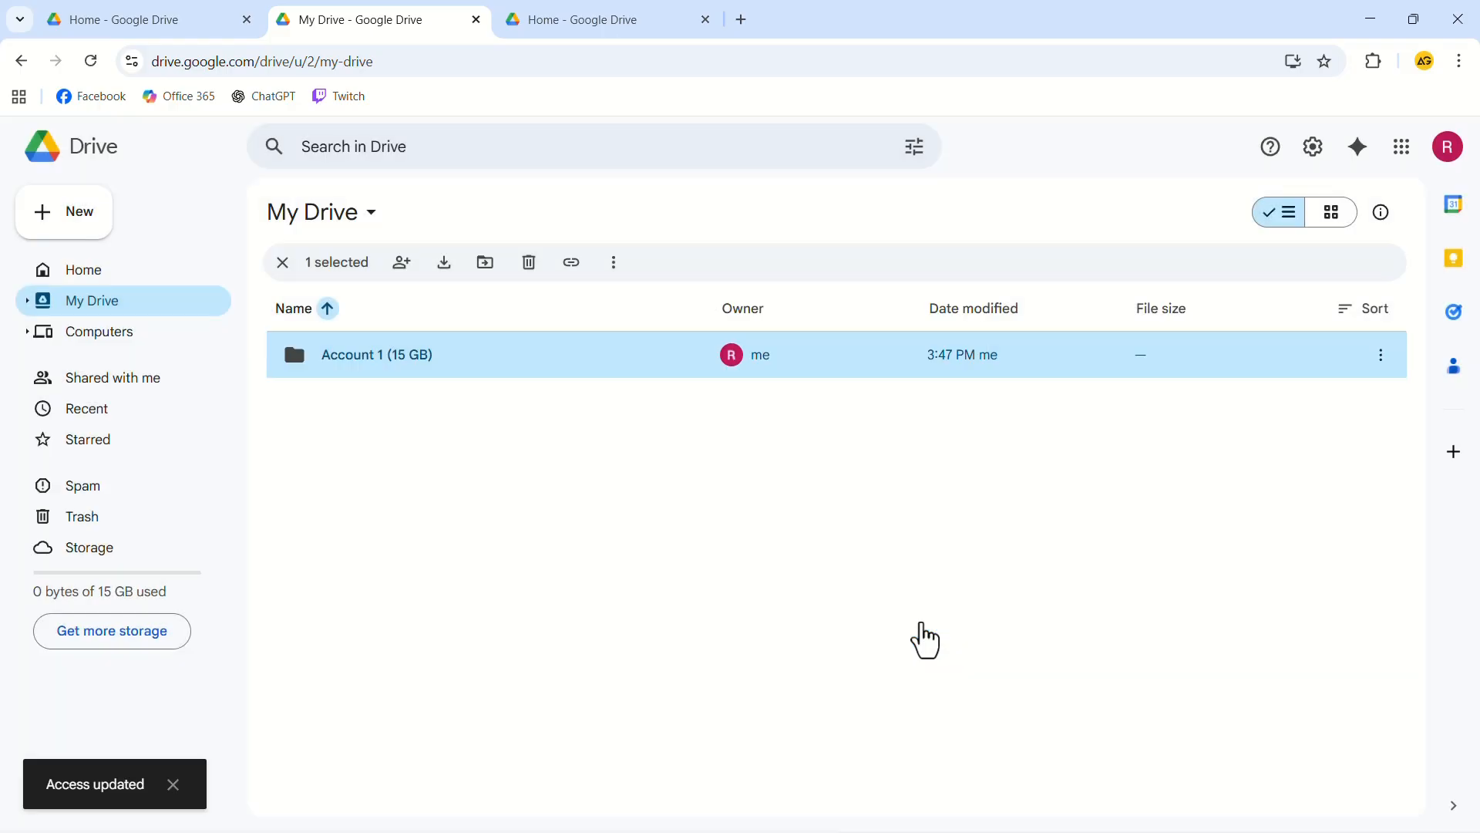
click(194, 25)
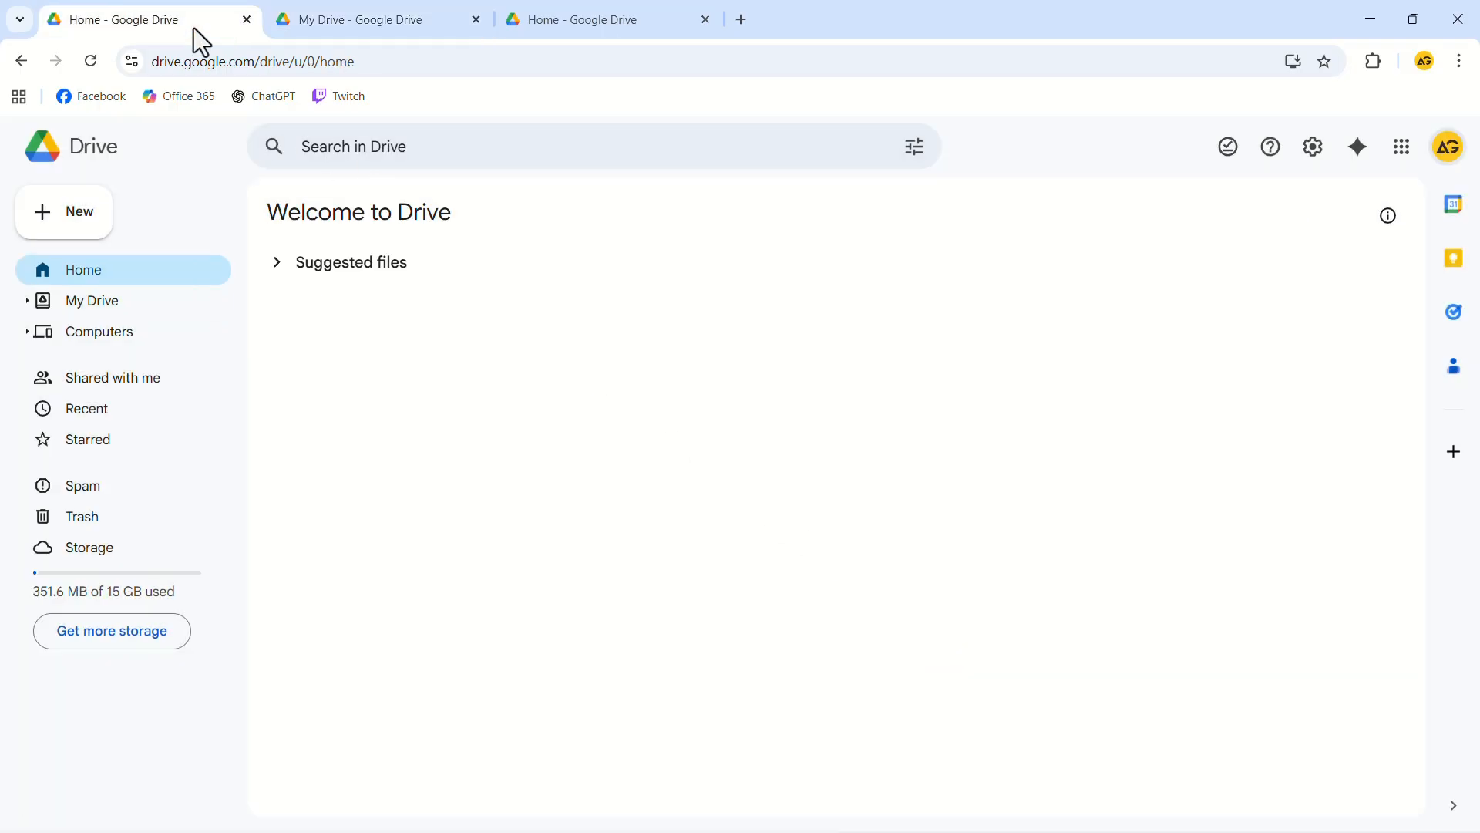
click(98, 379)
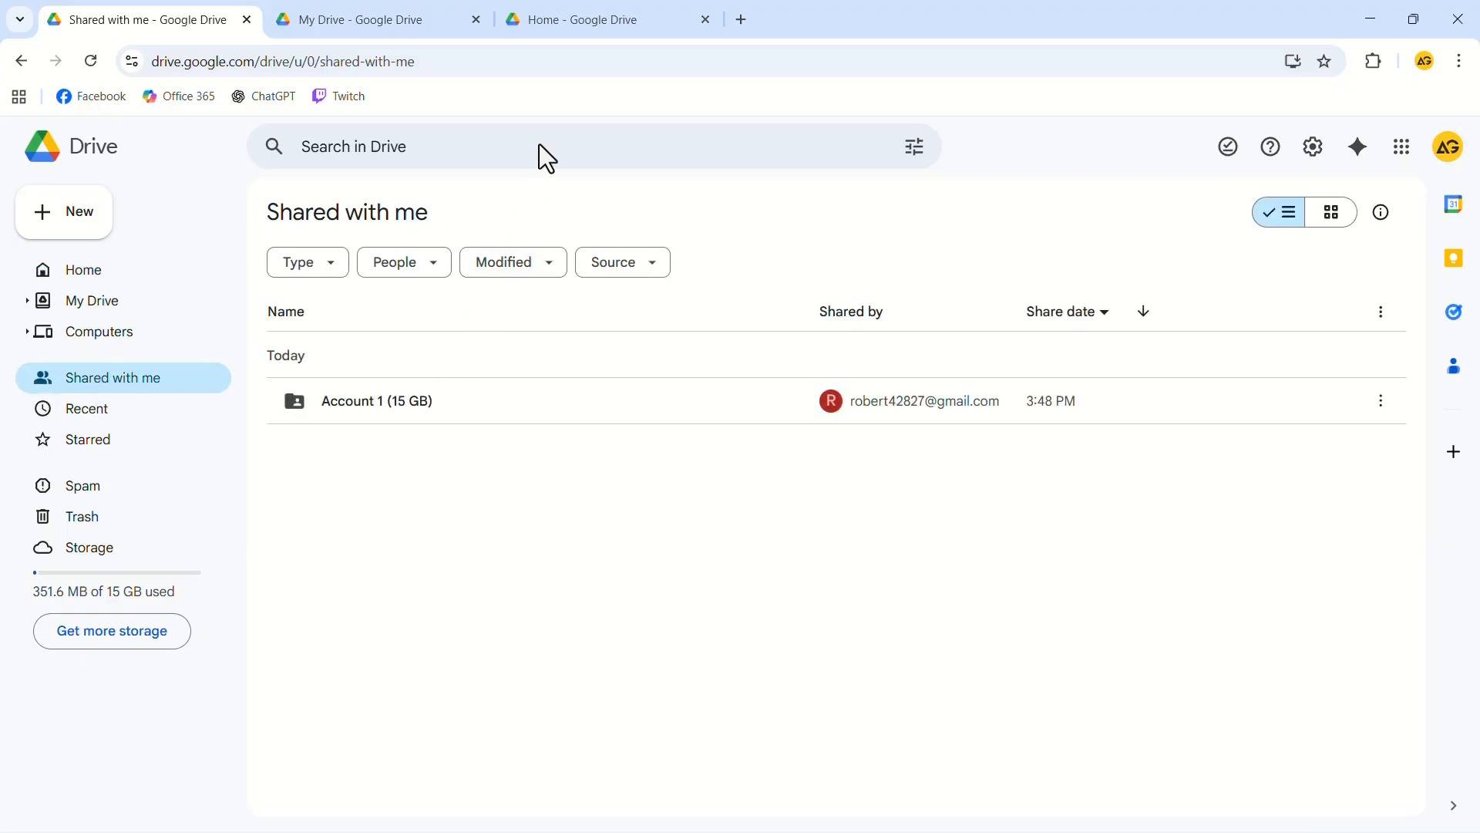
Create a folder named "Account 2 (15 GB)" in the Drive of the remaining additional account.
click(582, 19)
click(87, 230)
click(87, 207)
text(Account )
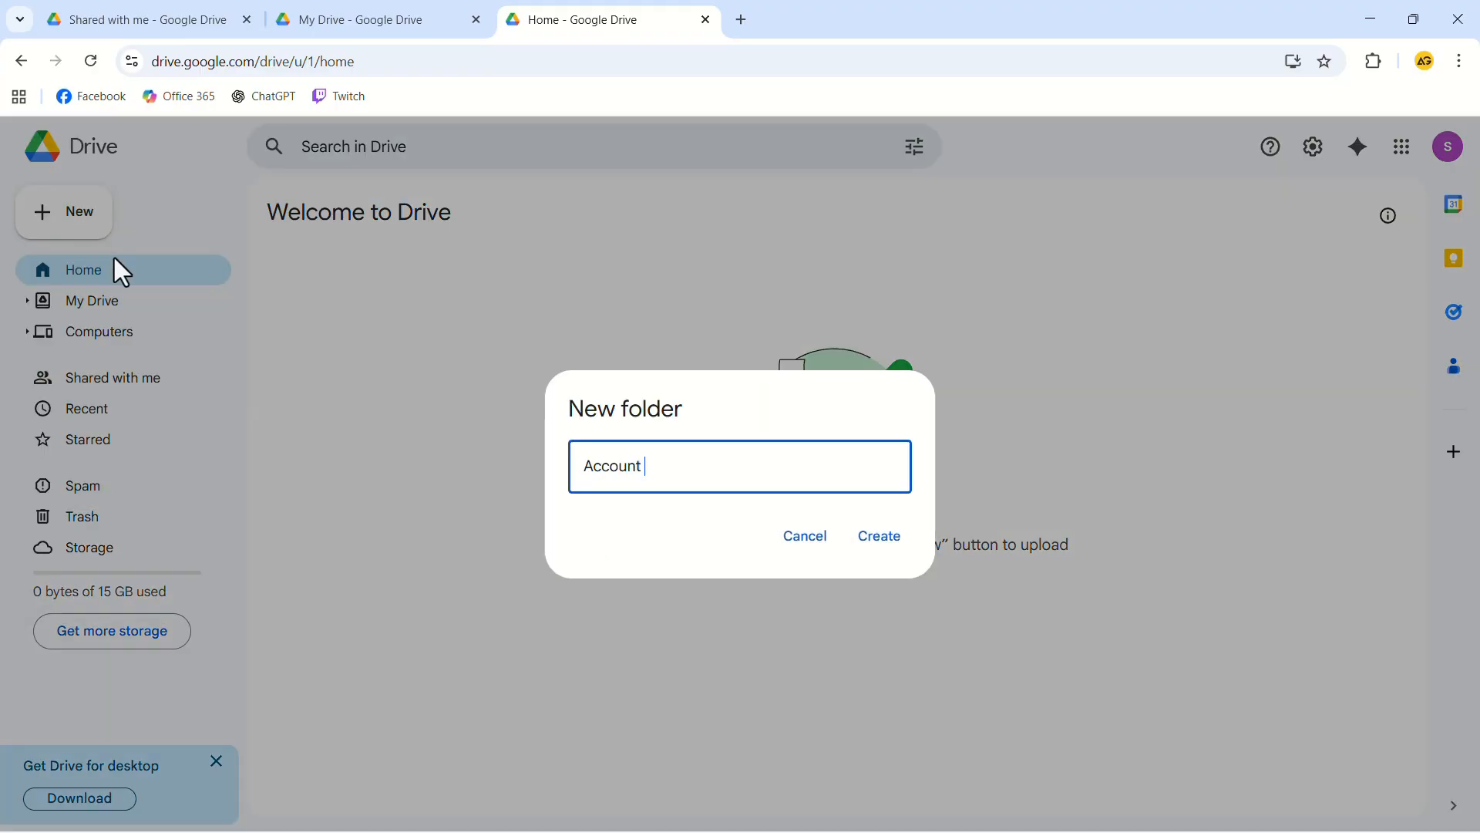
text(2 (15 GB))
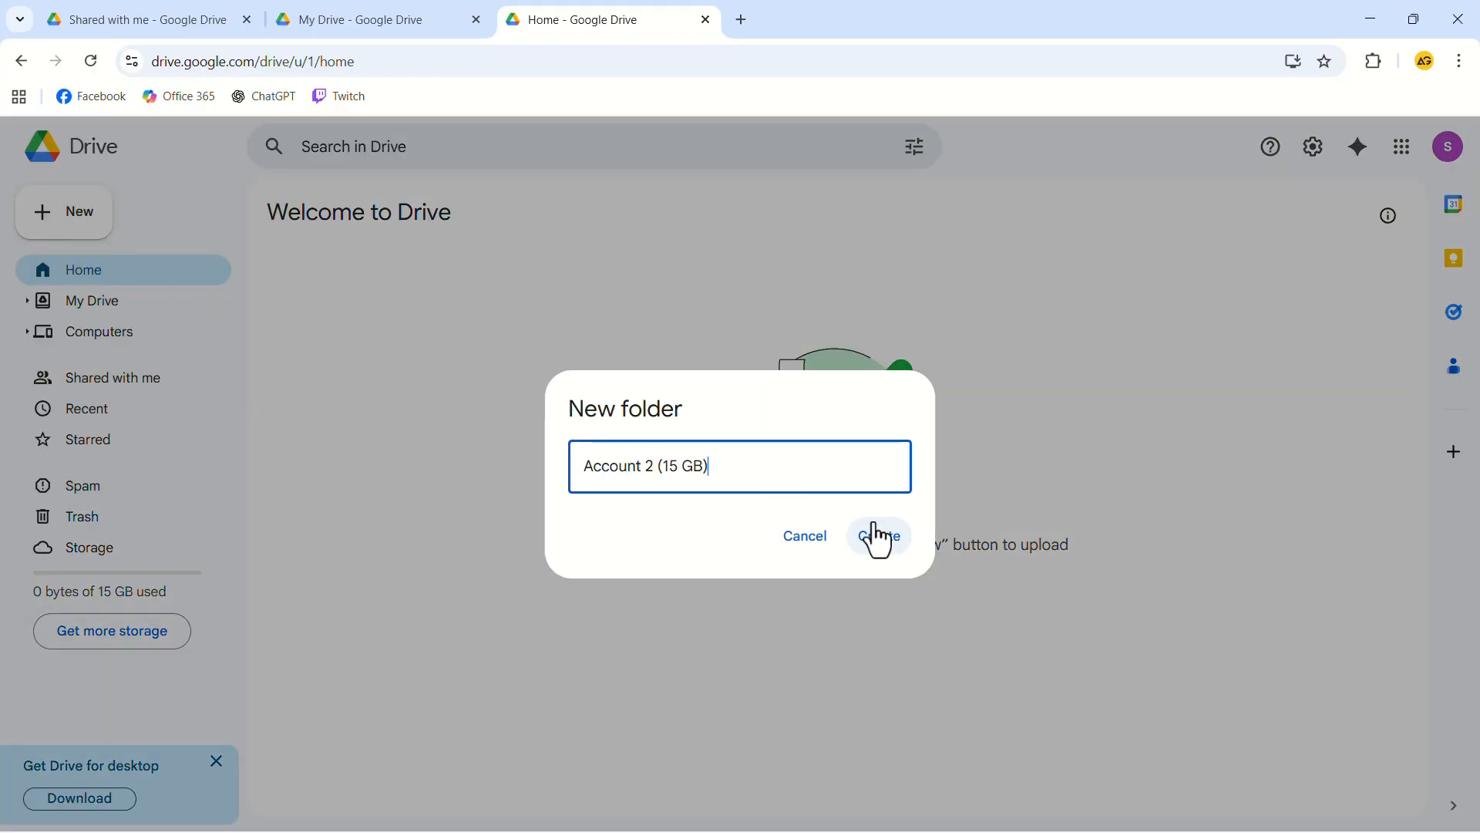
click(876, 536)
Share the "Account 2 (15 GB)" folder with the main account's e-mail address.
right_click(684, 372)
mouse_move(771, 460)
click(1035, 483)
click(811, 359)
key(ctrl+v)
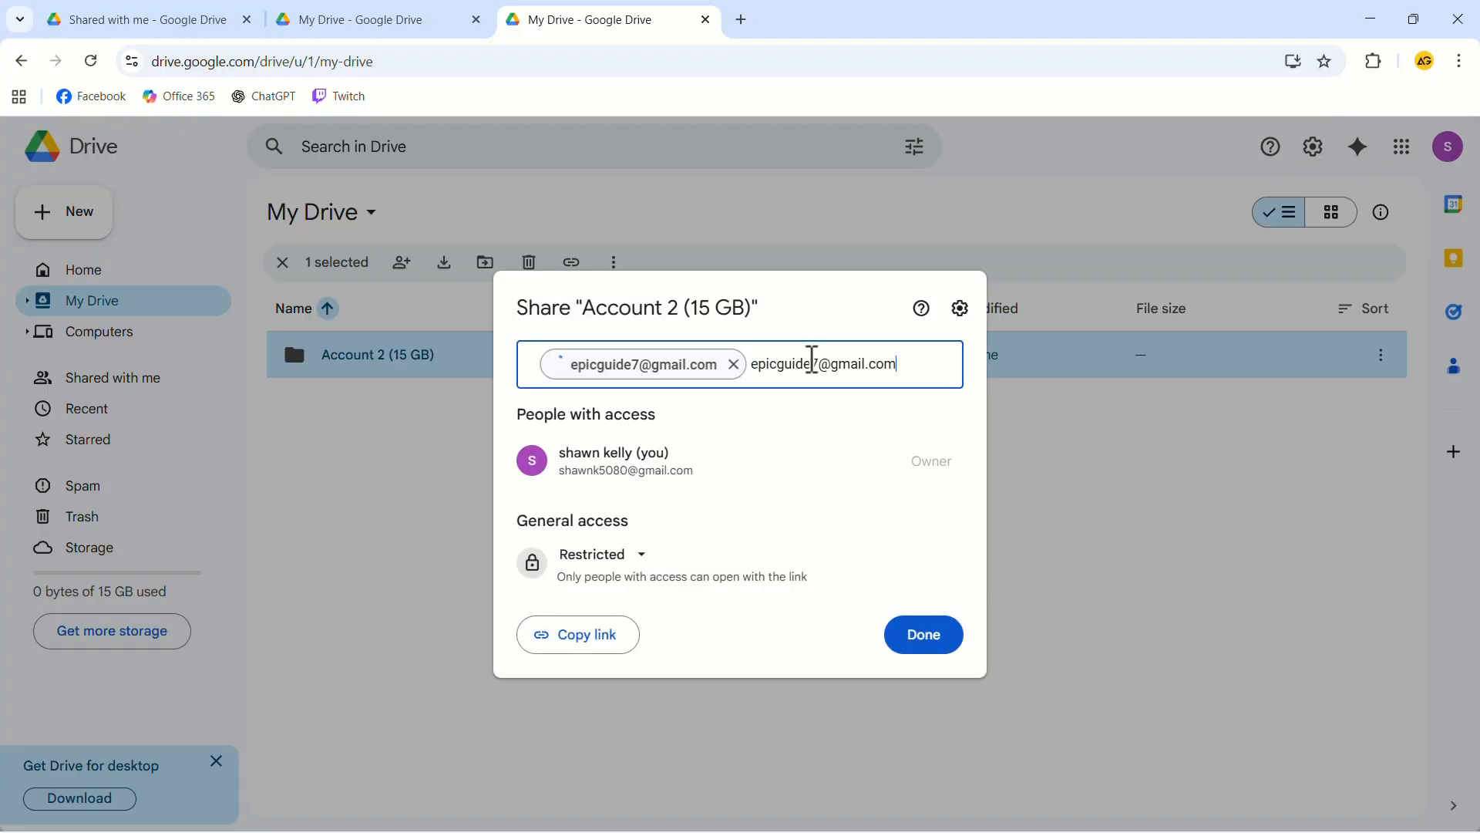
click(931, 617)
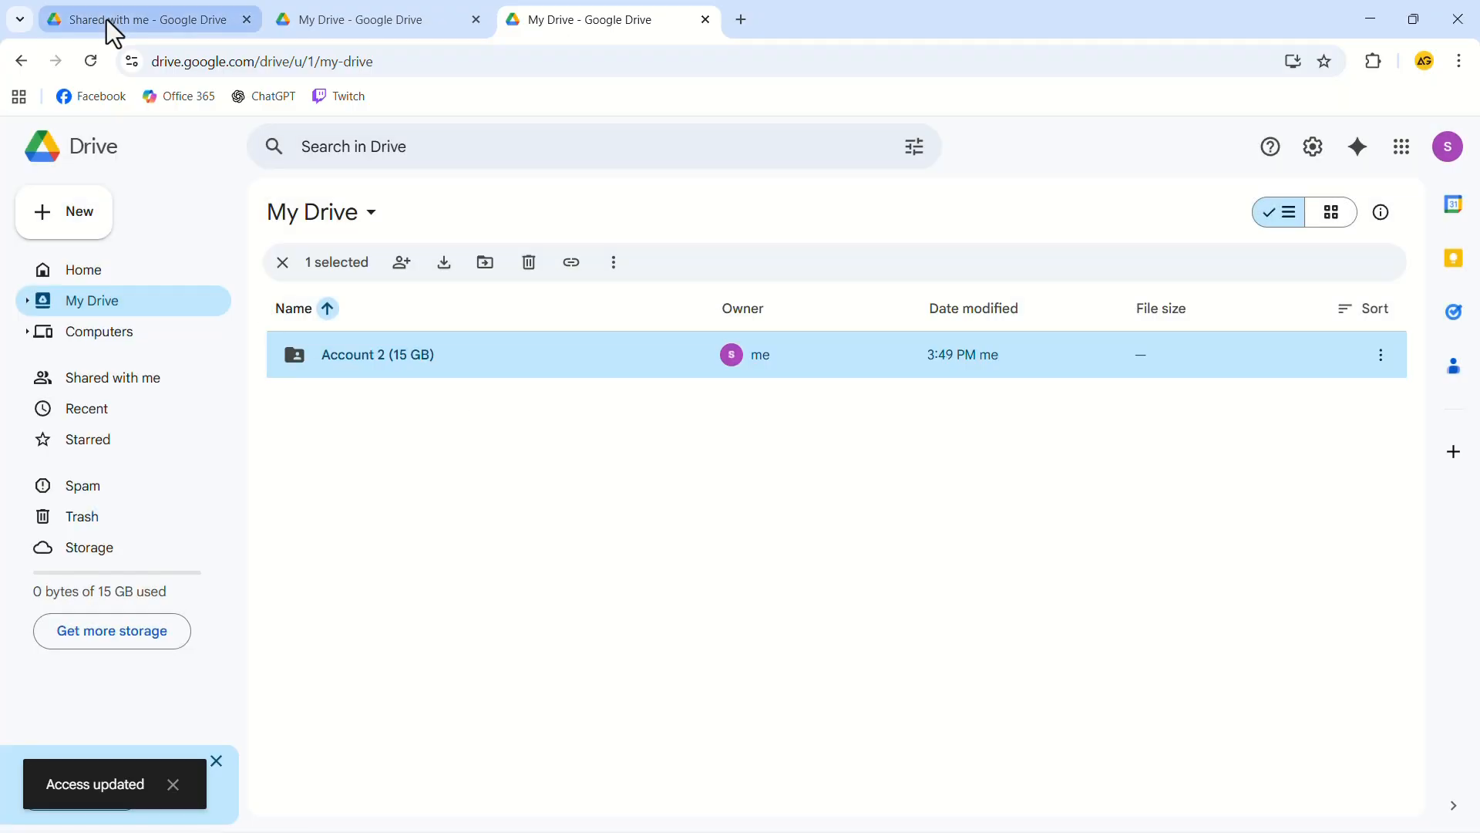
Upload Project.zip from the Desktop into the shared "Account 1 (15 GB)" folder using the main account, and open that folder in its owner's Drive.
click(111, 21)
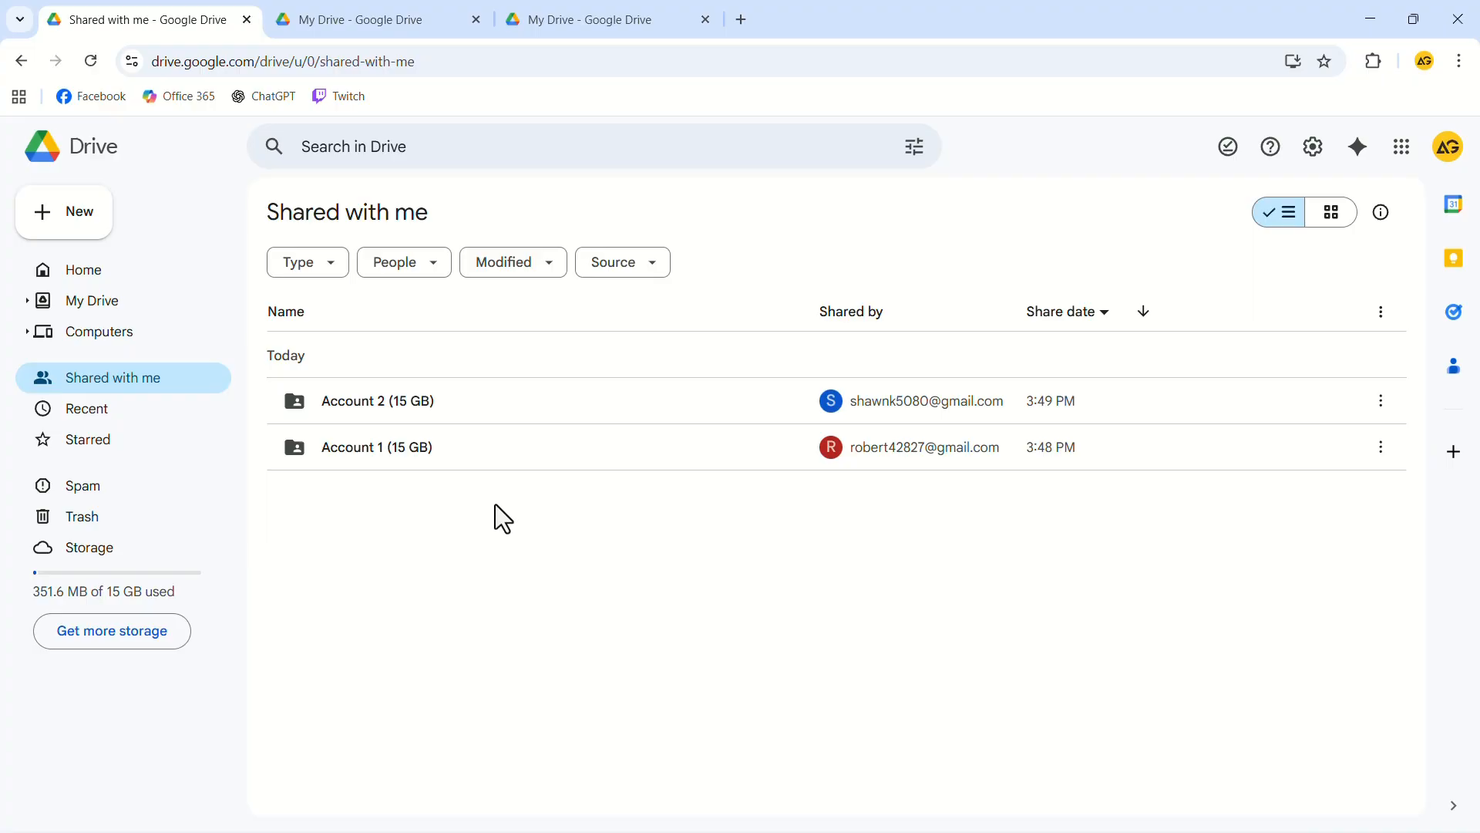
double_click(447, 455)
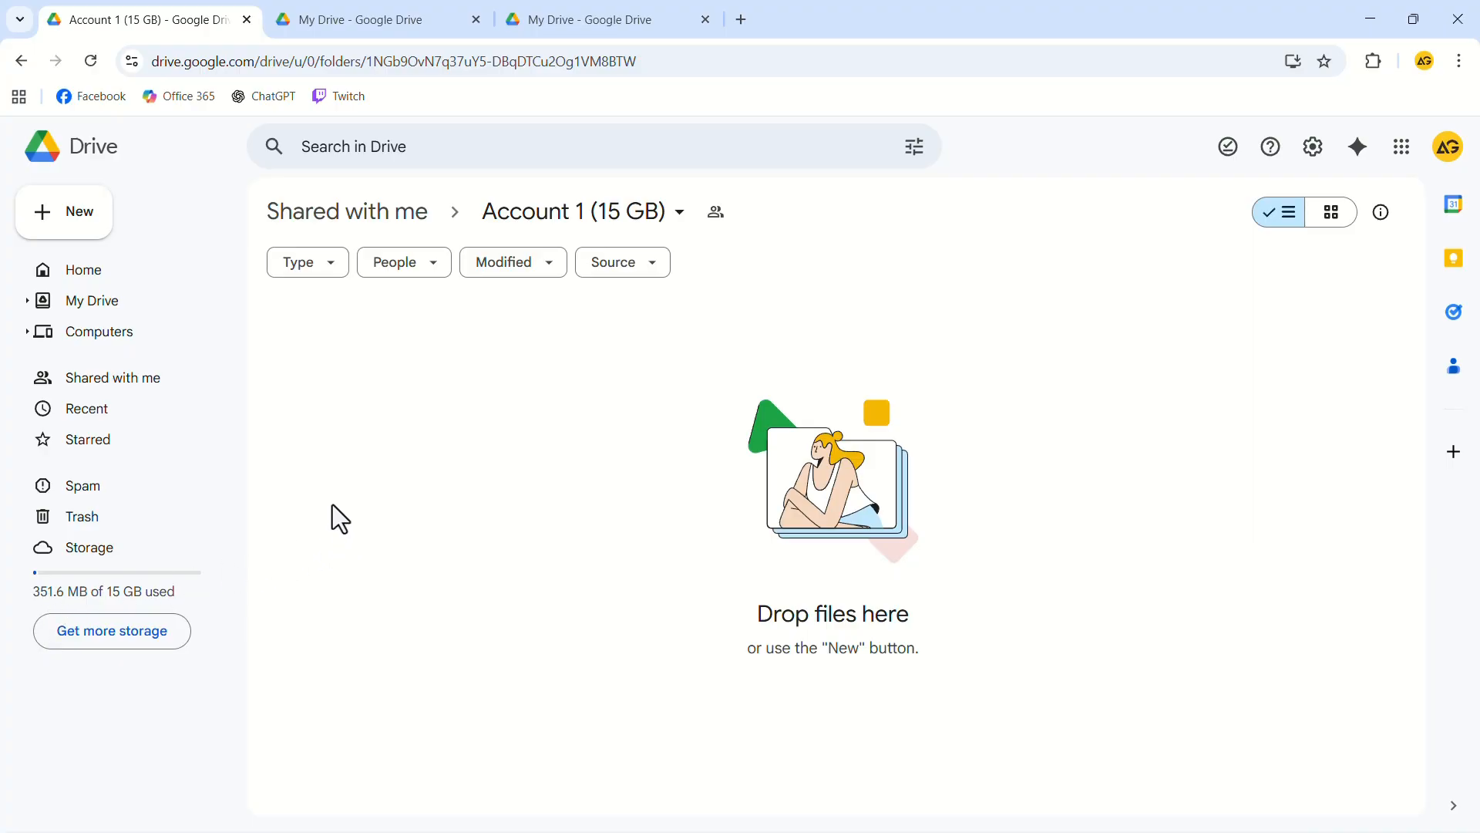
click(85, 230)
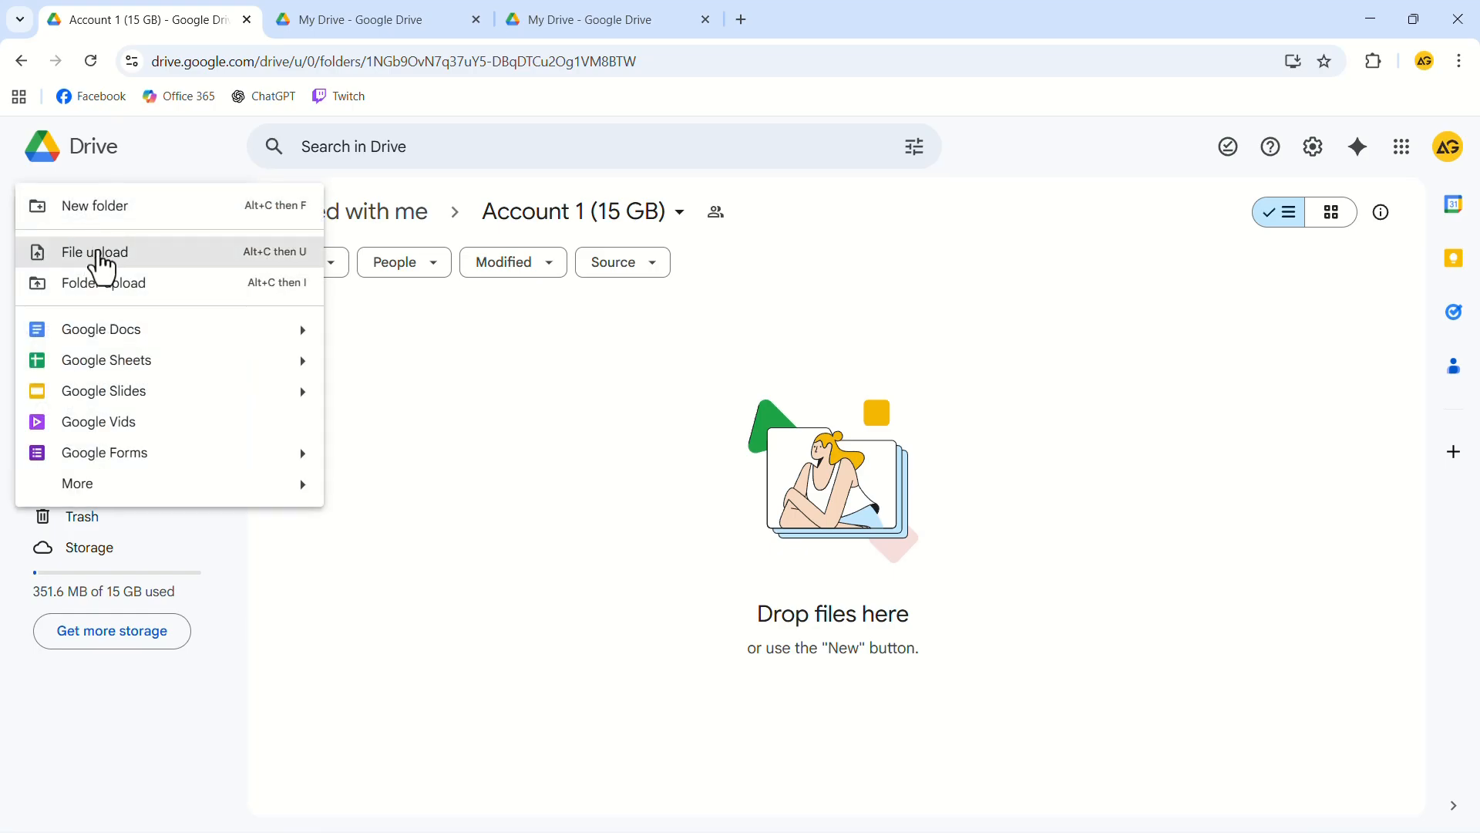
click(101, 252)
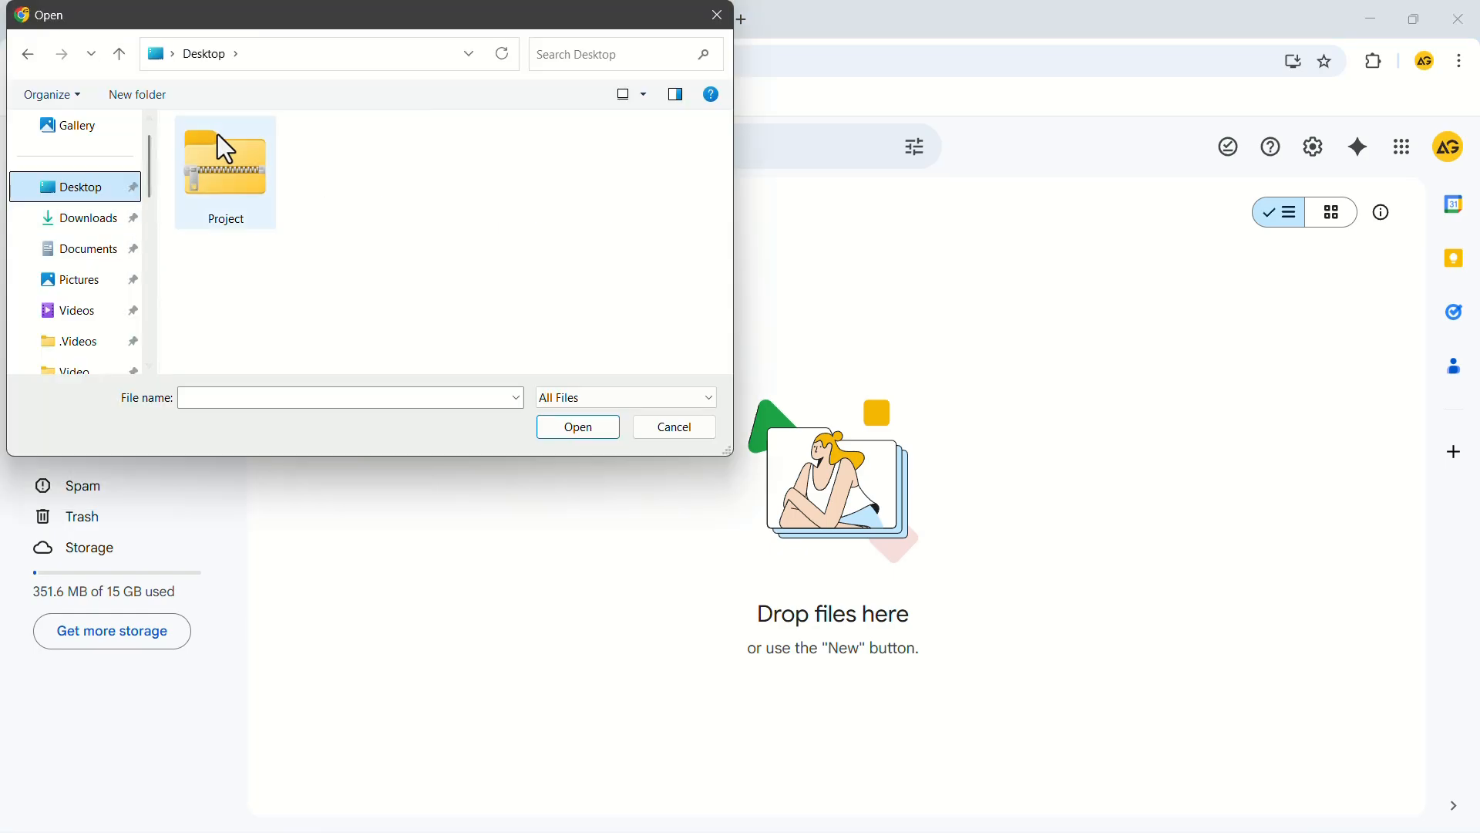
double_click(219, 138)
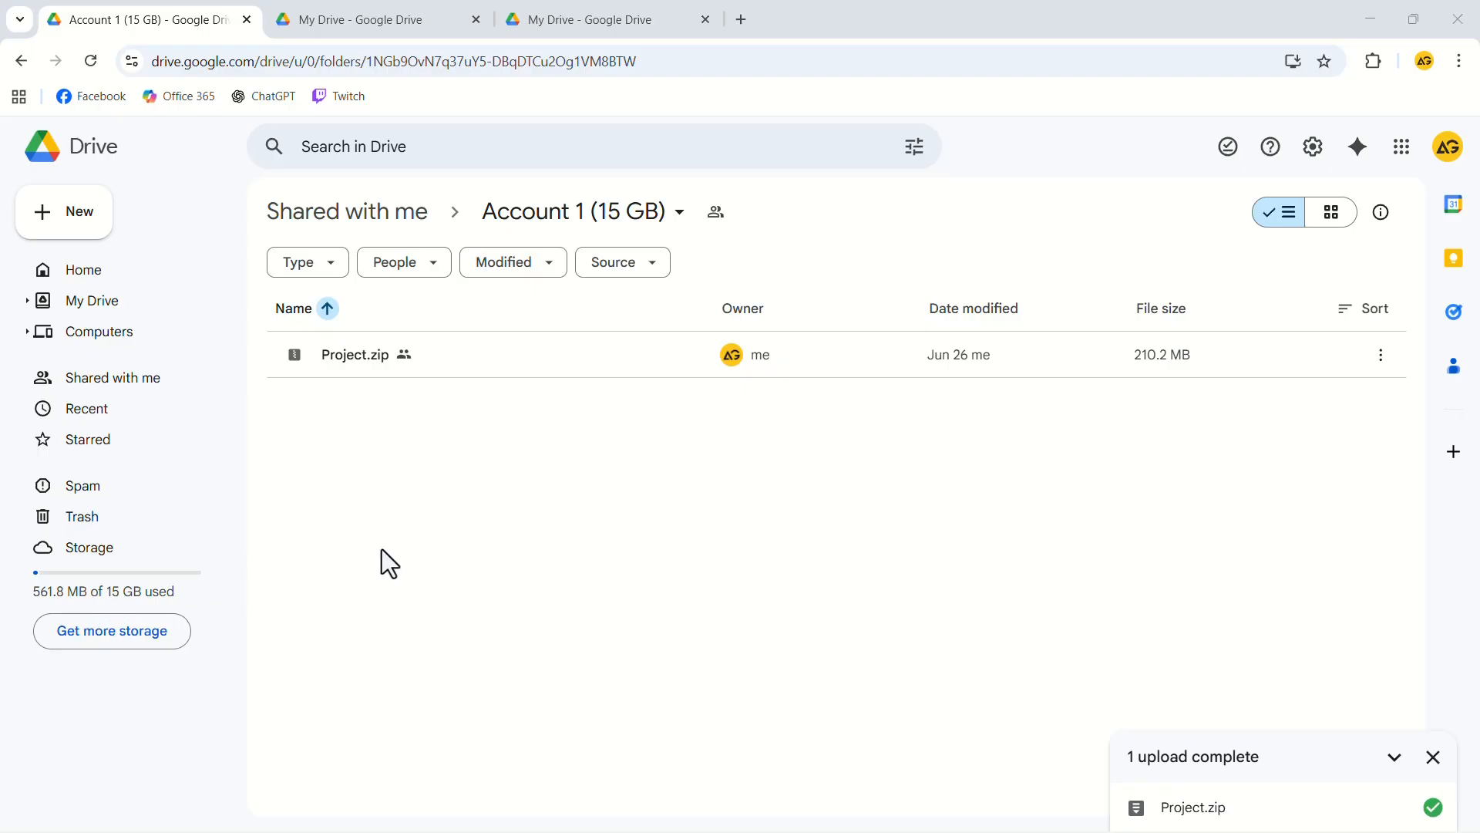
click(360, 19)
double_click(373, 354)
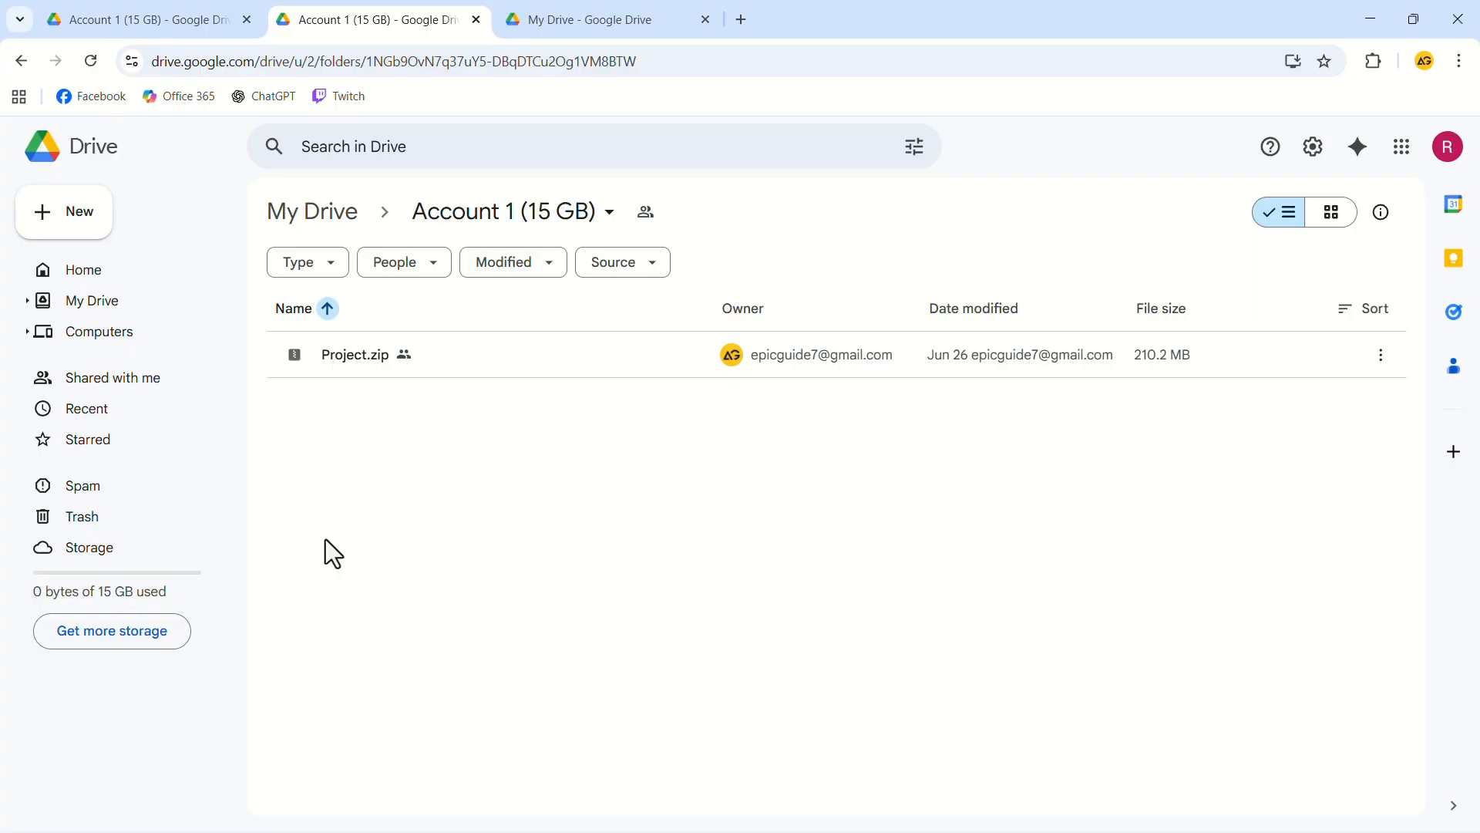
From the main account, send the "Account 1 (15 GB)" folder's owner an invitation to take ownership of Project.zip.
right_click(605, 349)
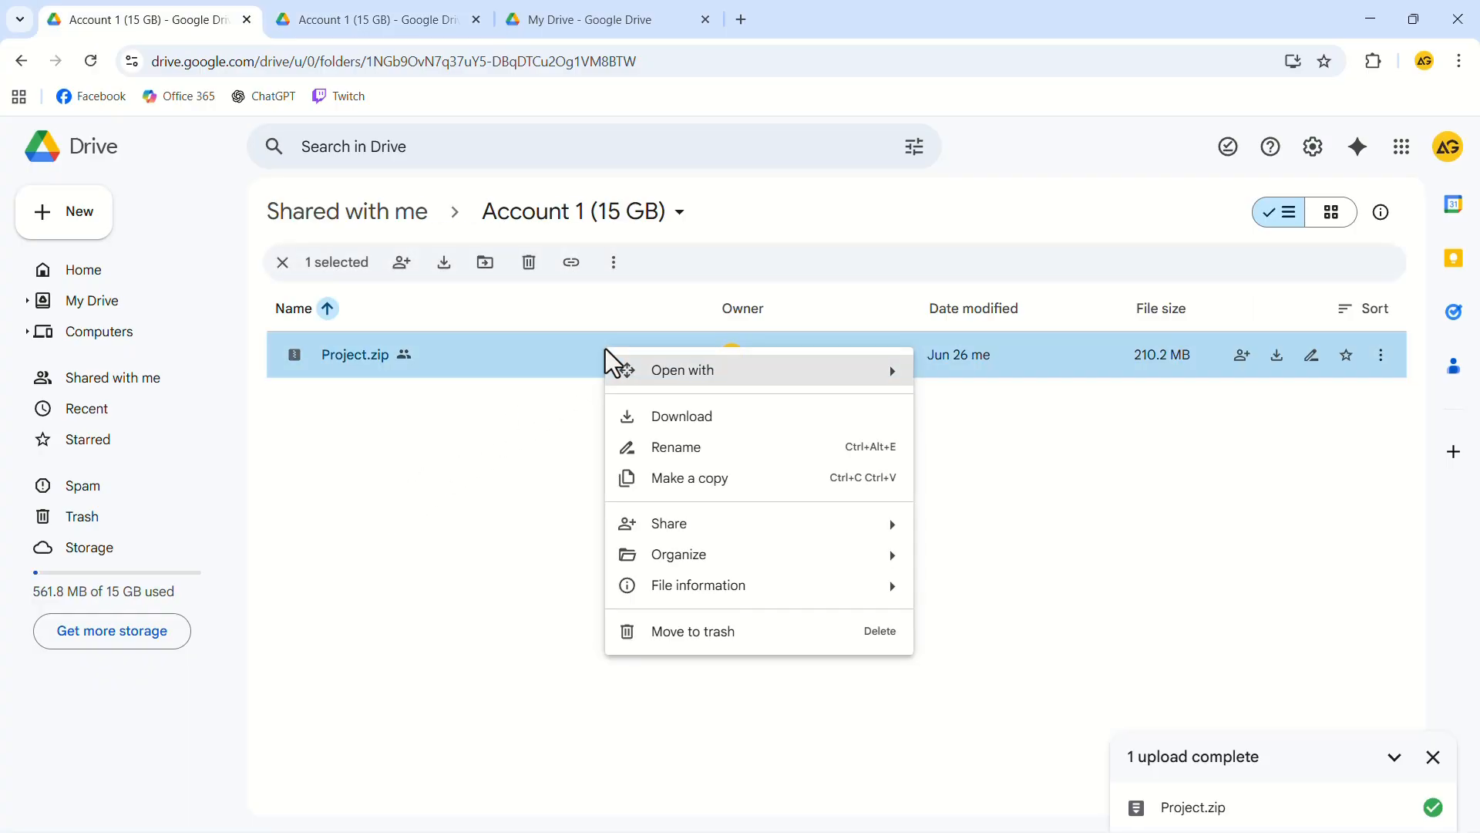
mouse_move(701, 526)
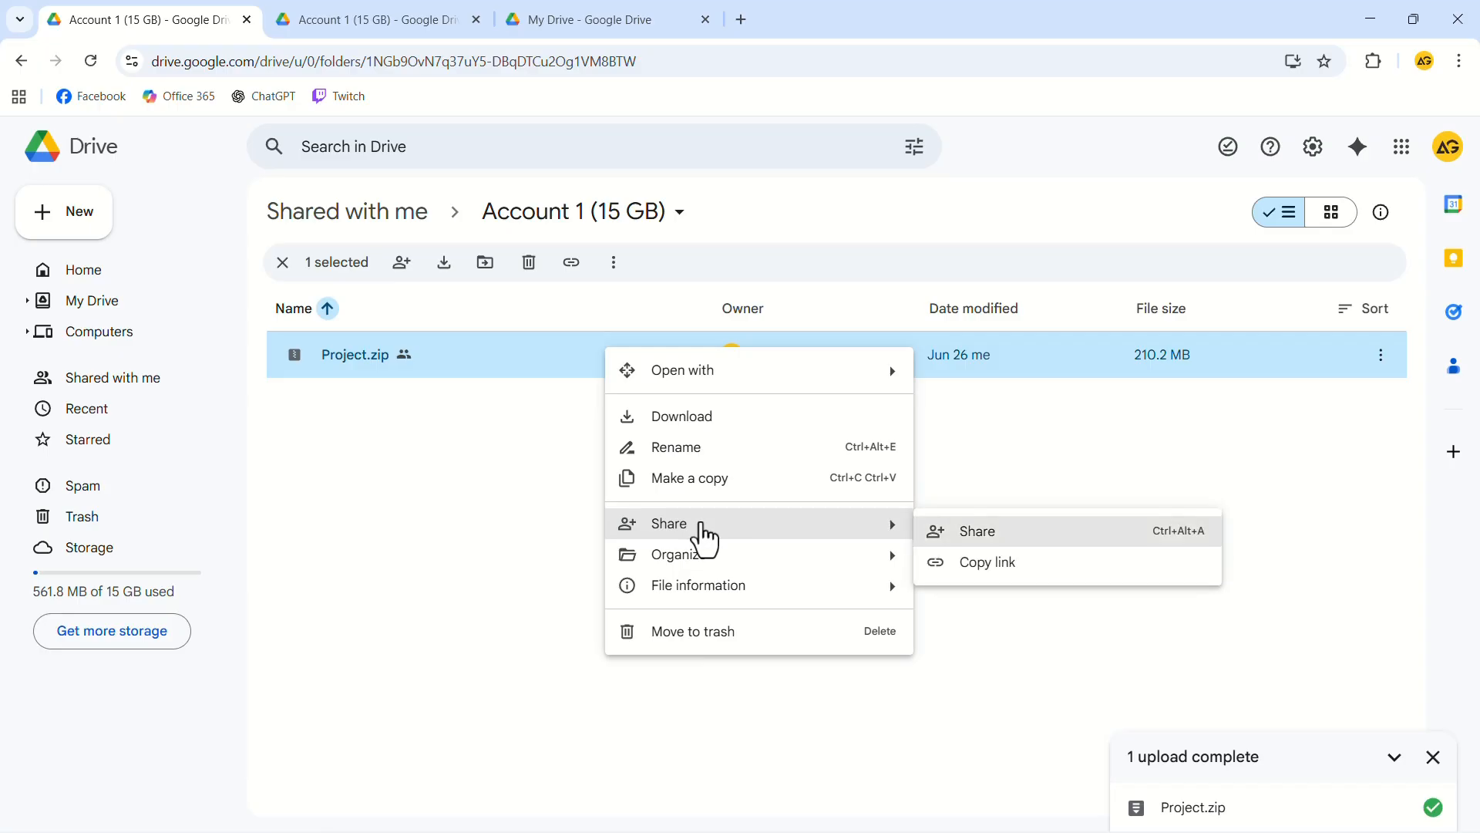
click(971, 539)
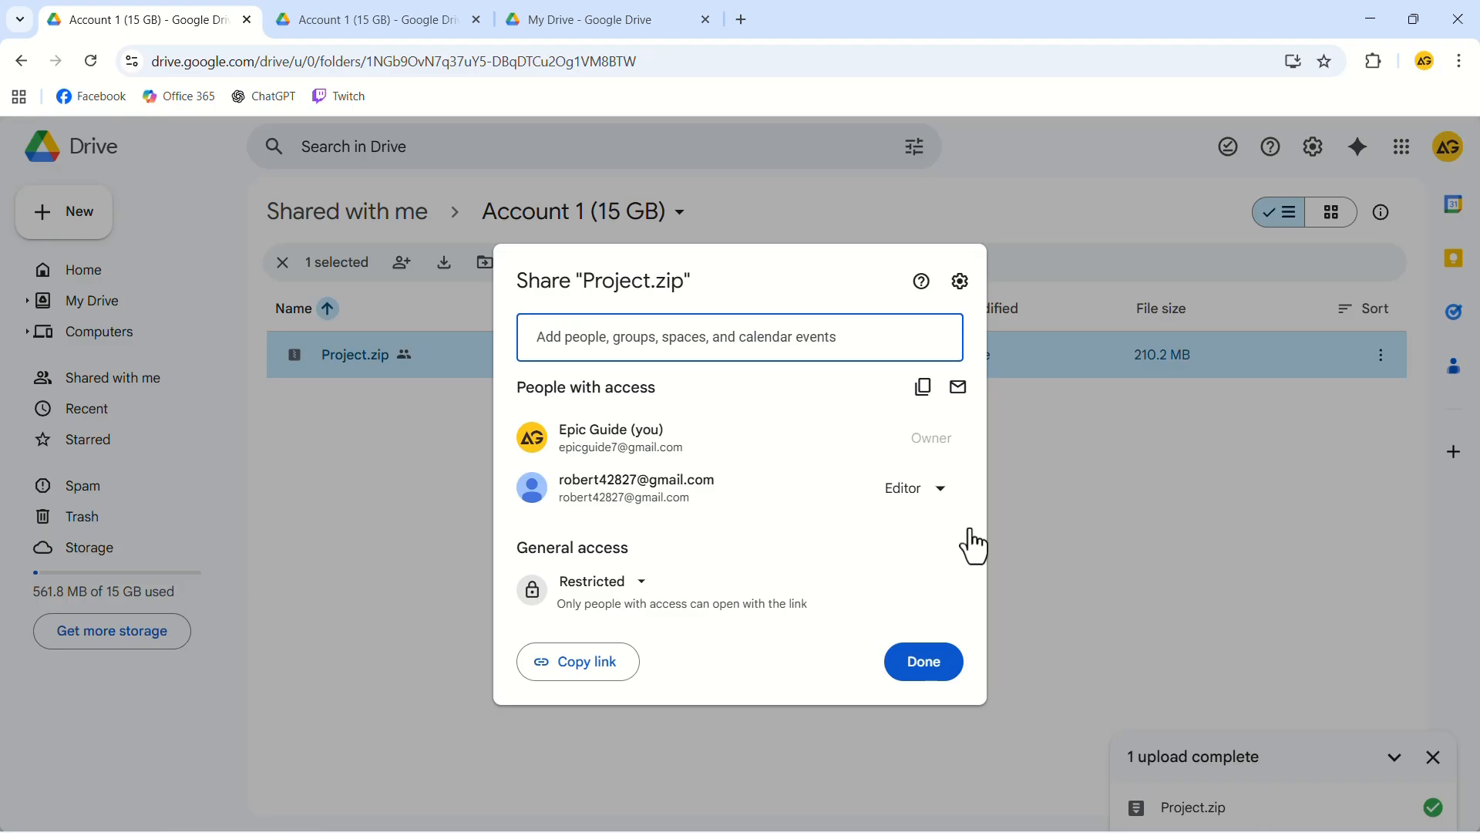
click(929, 507)
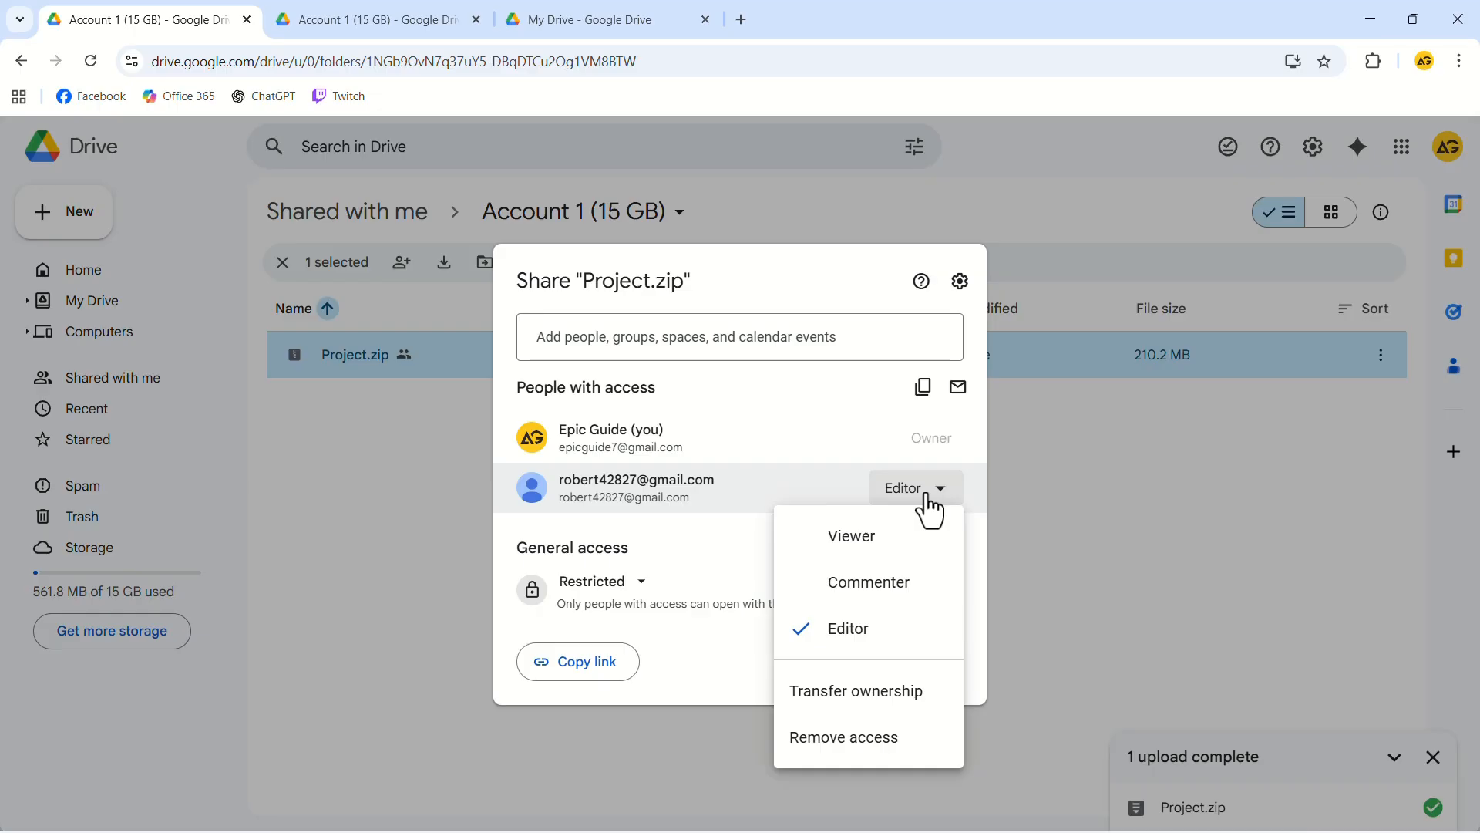
click(886, 698)
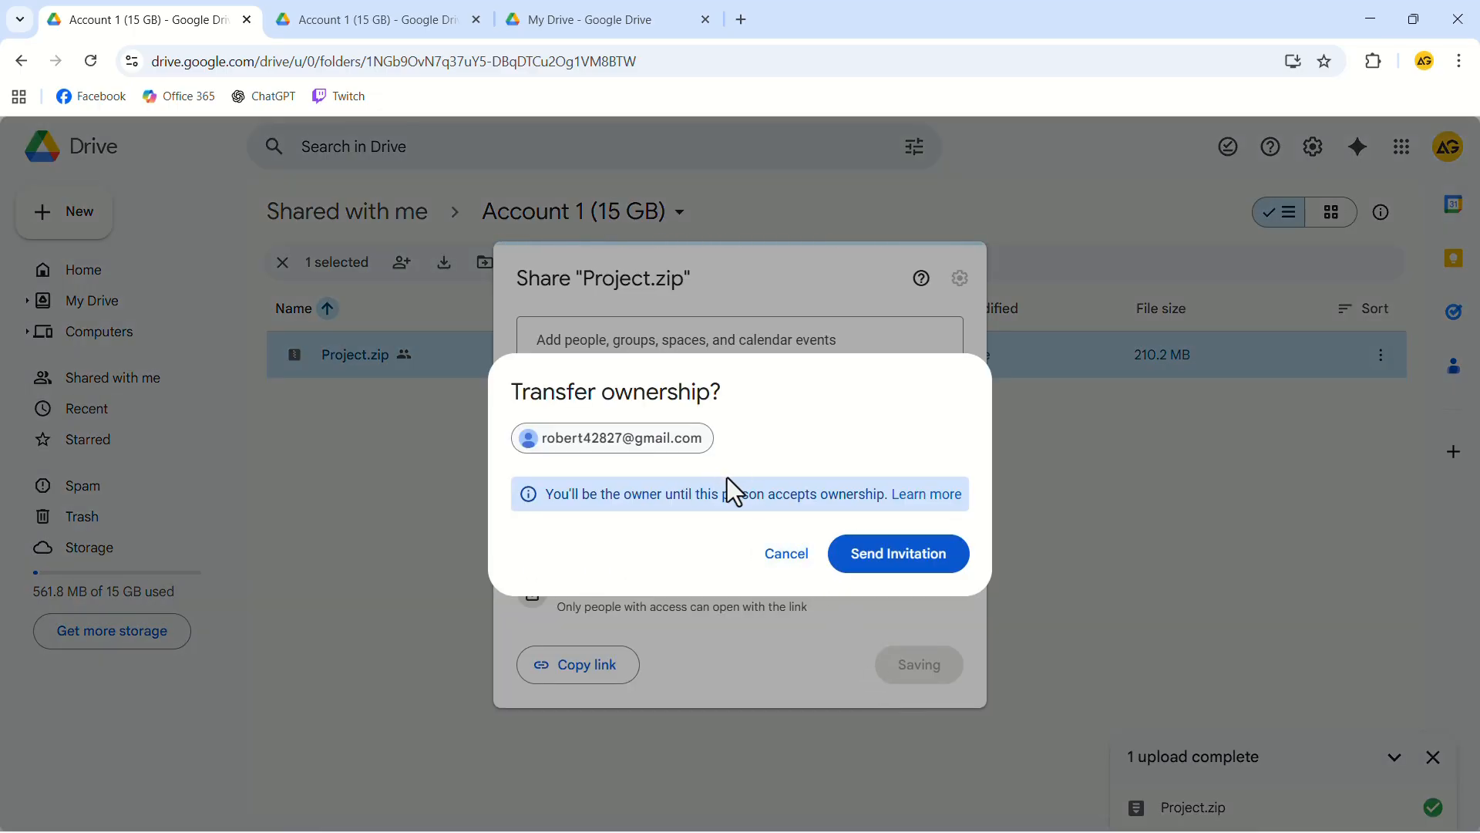
click(897, 565)
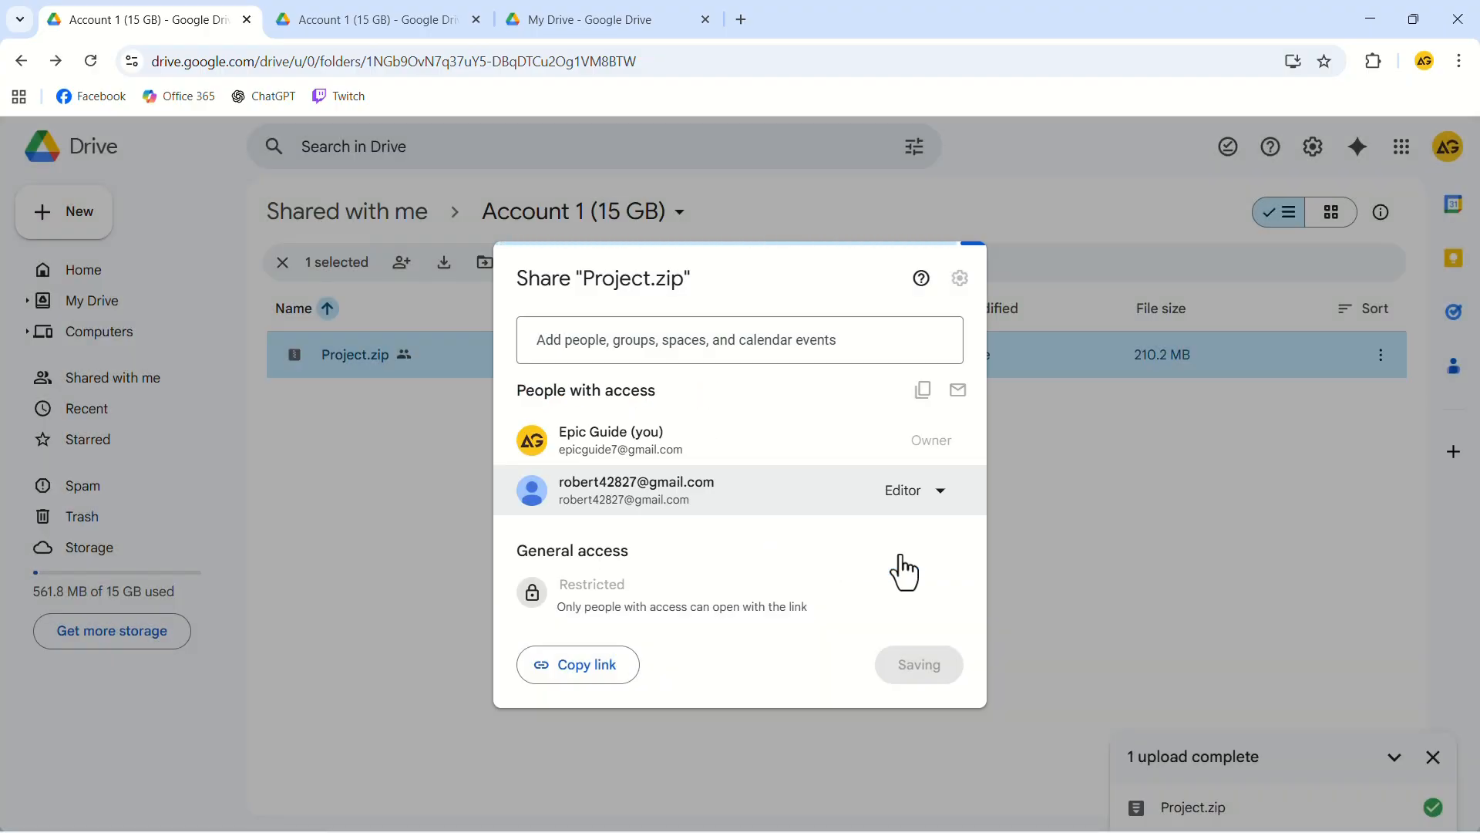
Accept the Project.zip ownership invitation in the Gmail inbox of the account that owns "Account 1 (15 GB)", and close the mailbox.
click(353, 25)
click(1402, 147)
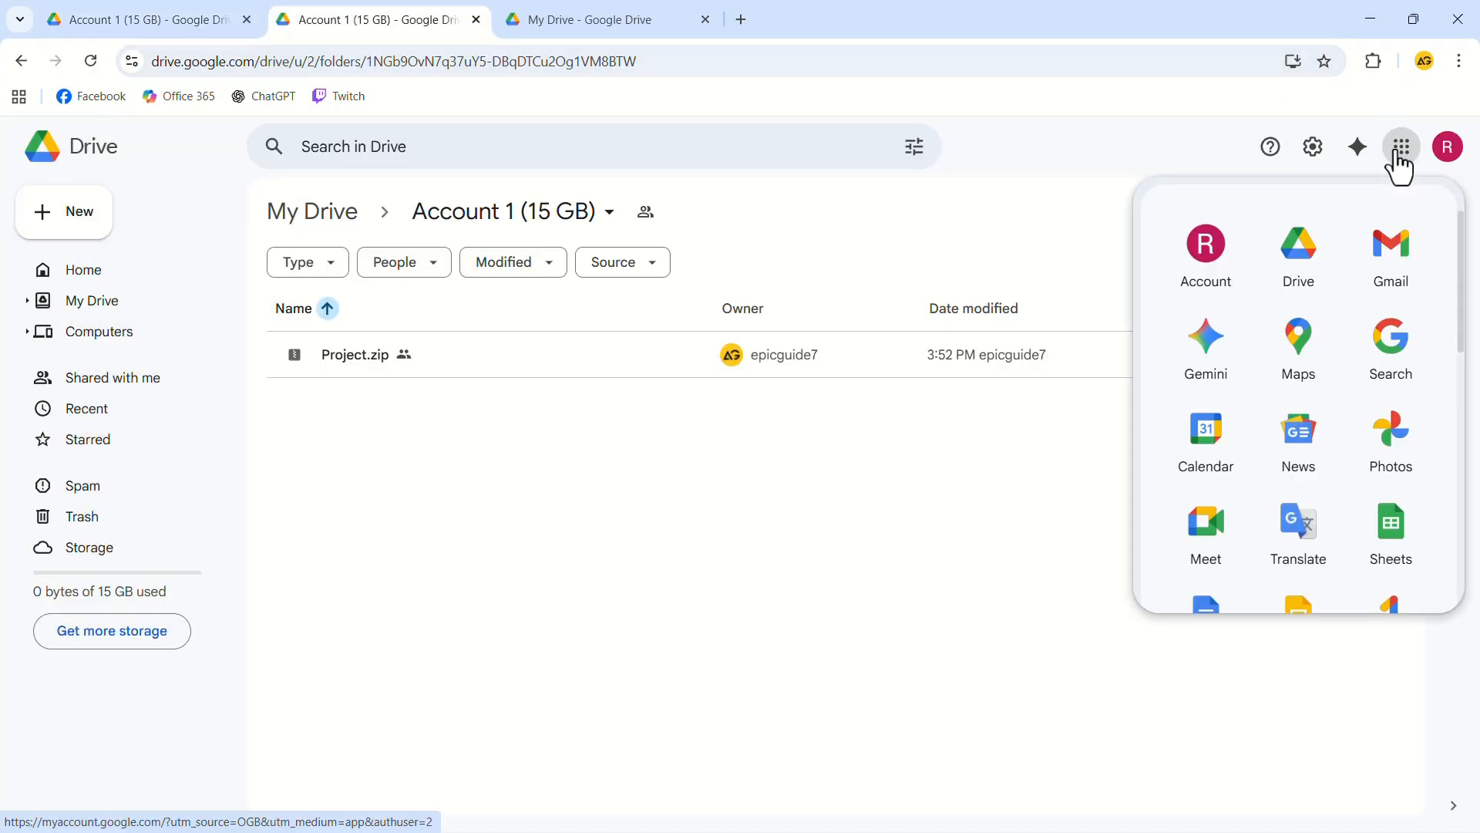
click(1303, 245)
click(604, 21)
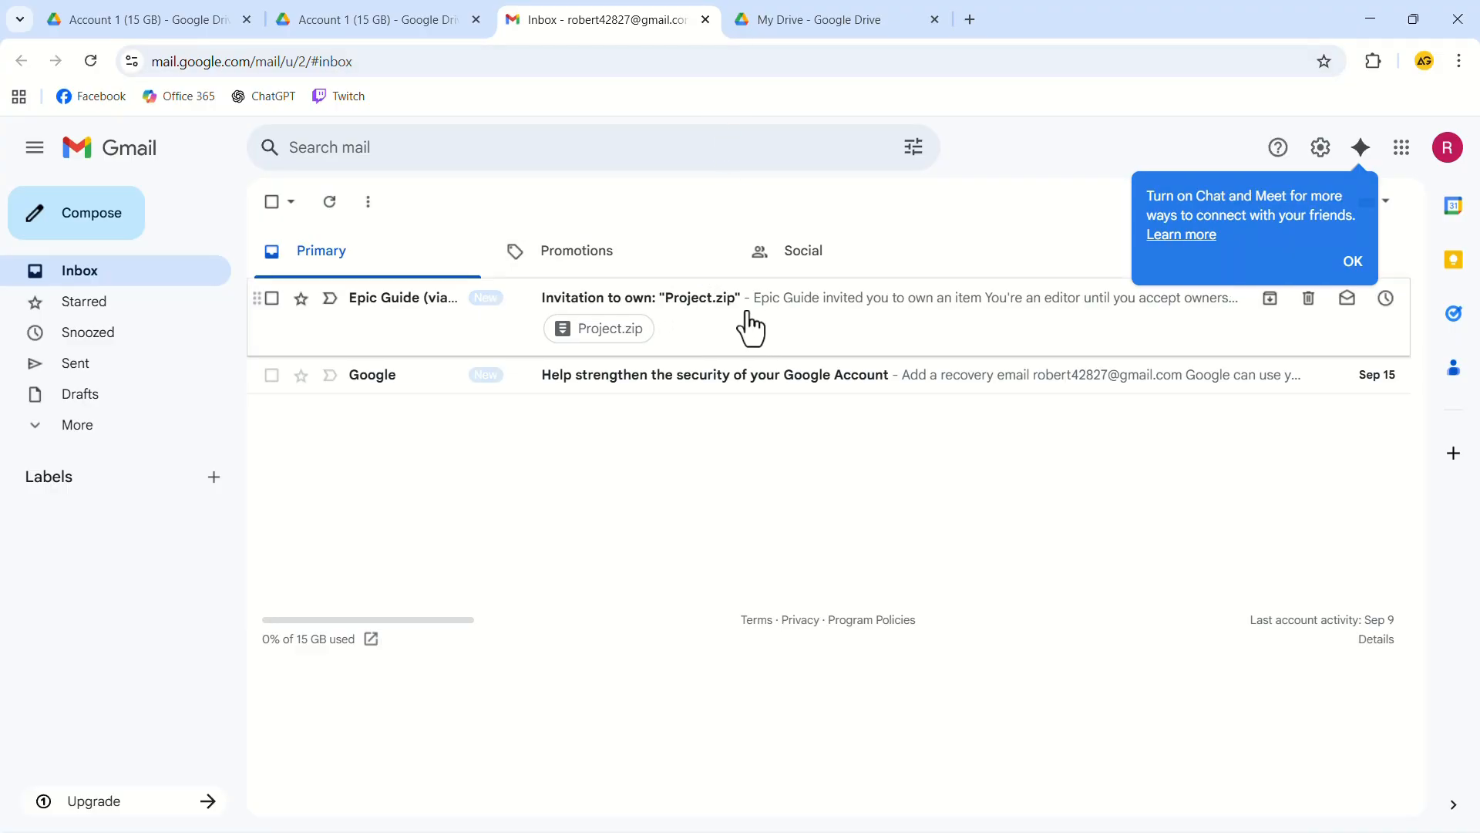
click(771, 337)
scroll(730, 343, down, 5)
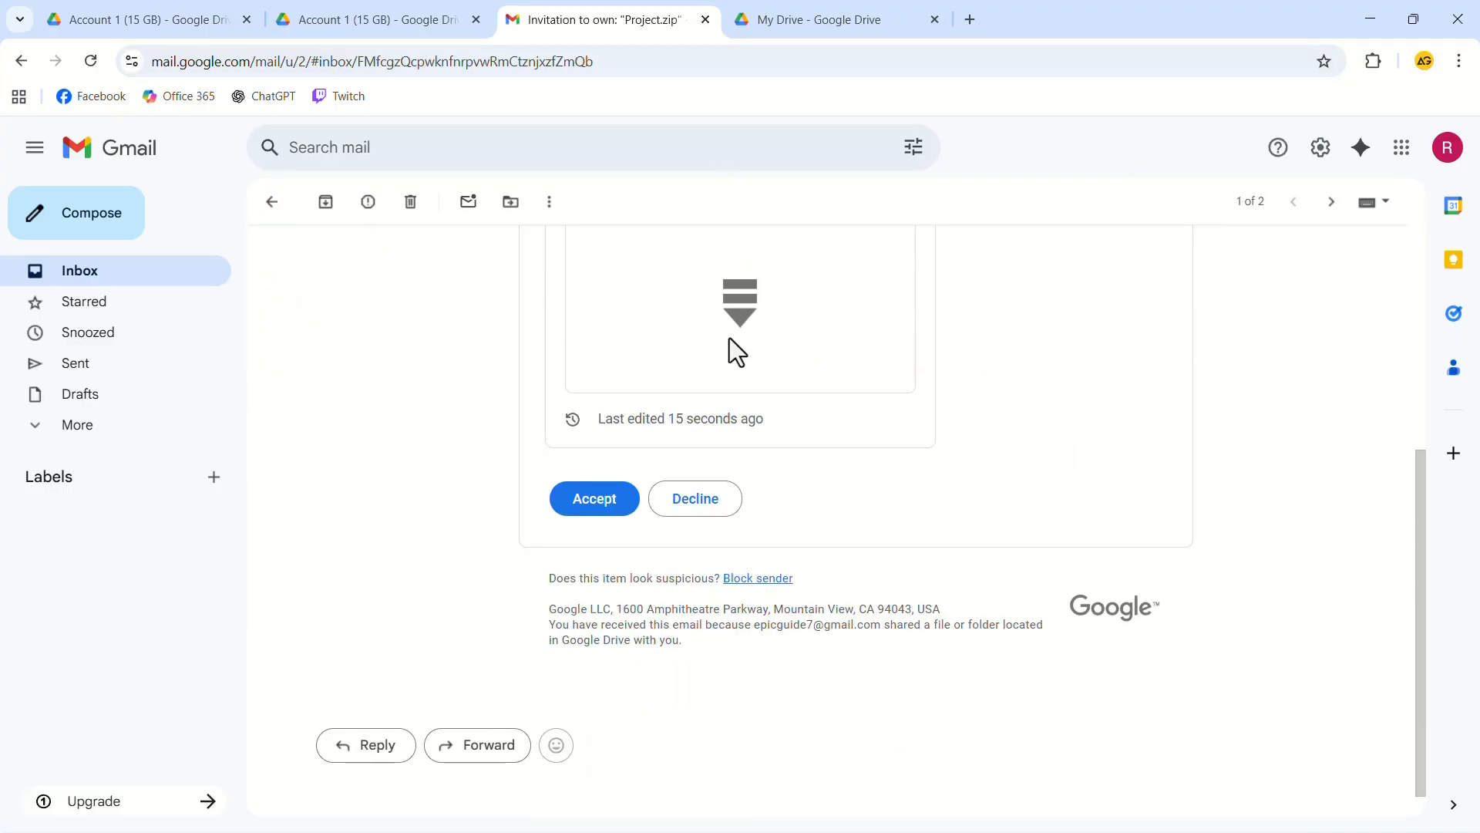
click(607, 500)
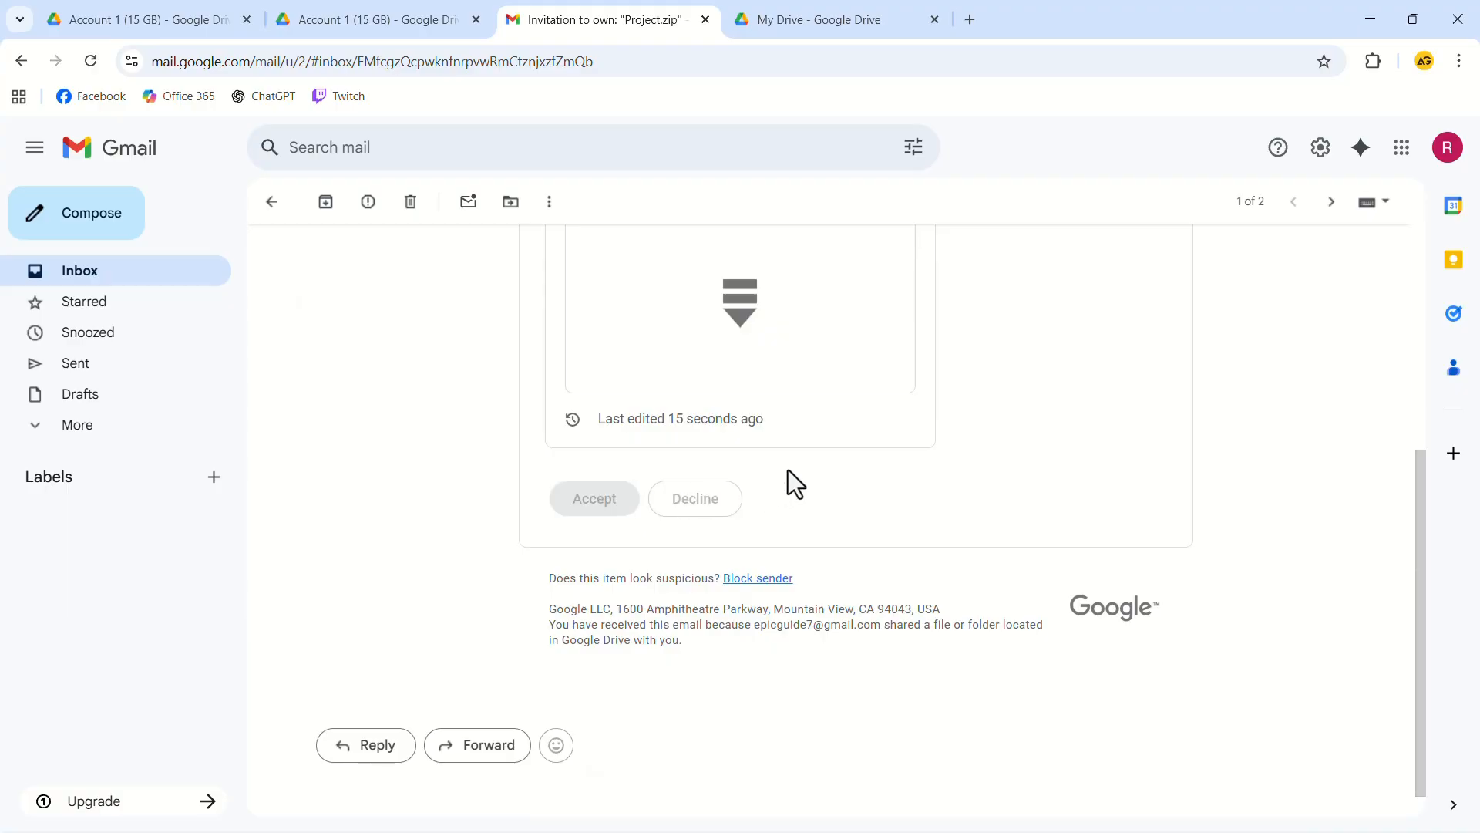
click(705, 19)
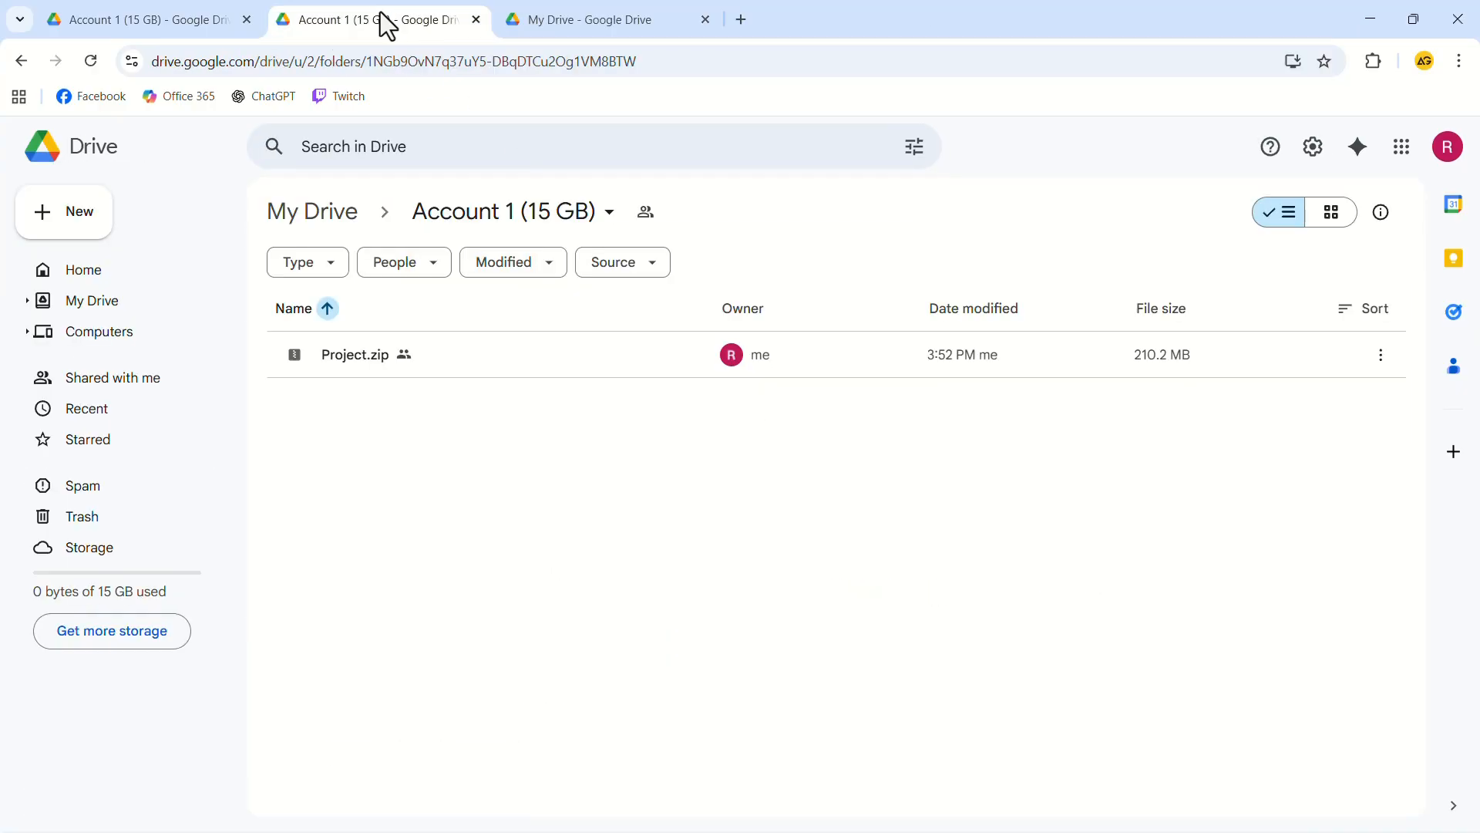
Reload the "Account 1 (15 GB)" folder in both the additional and the main account to check each one's storage usage.
click(93, 62)
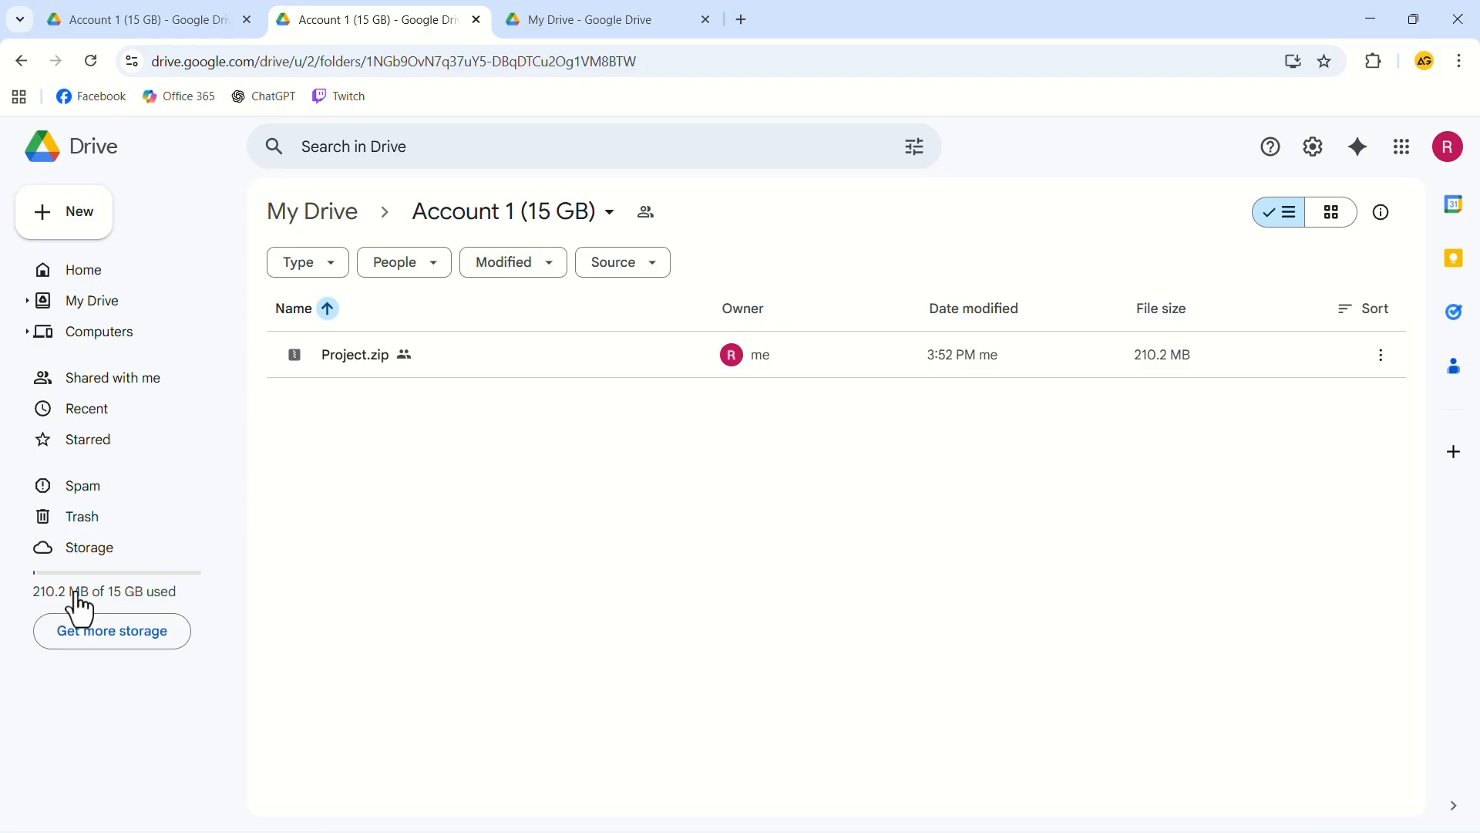
click(110, 22)
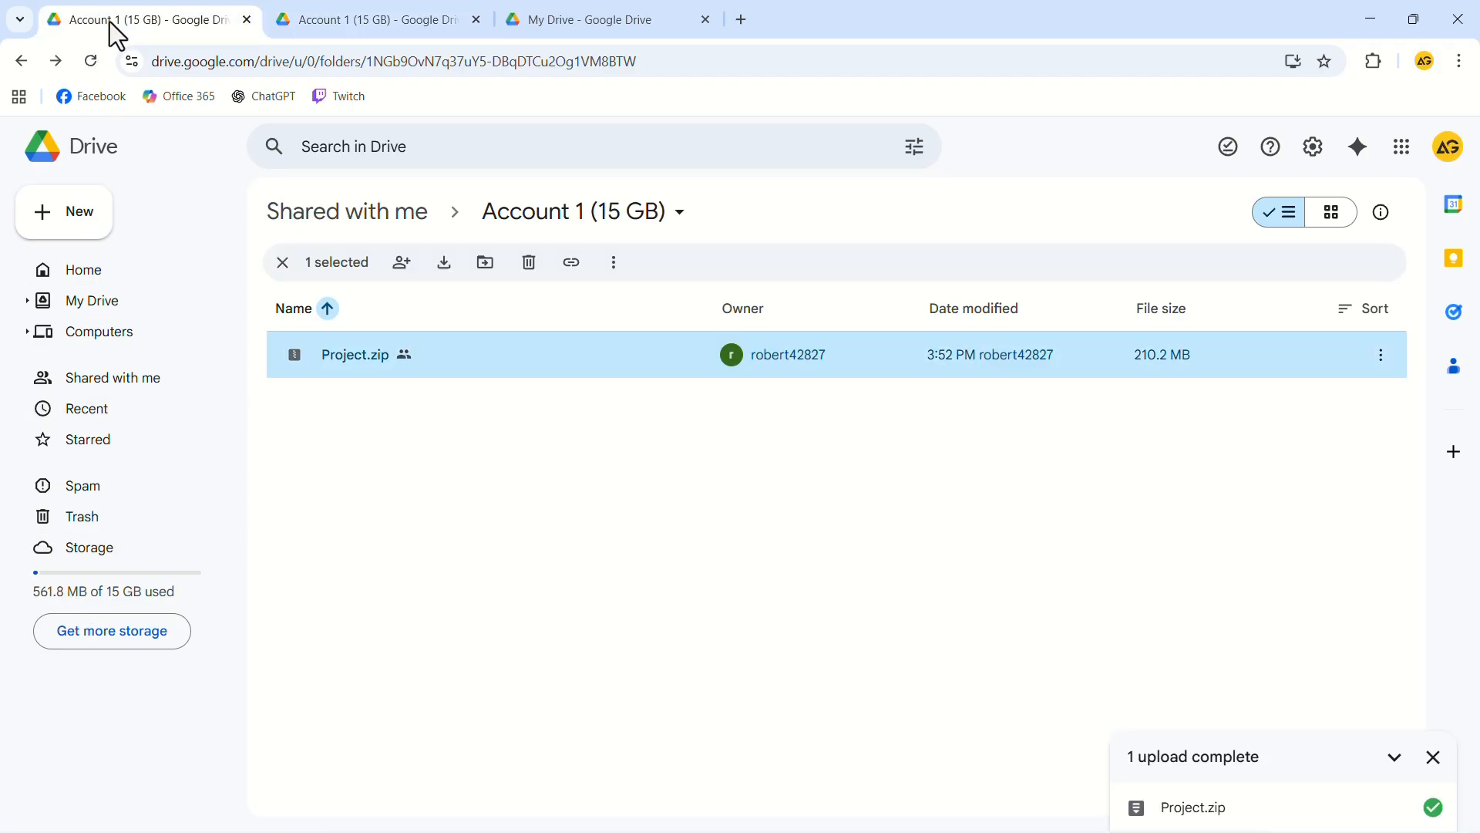
click(92, 60)
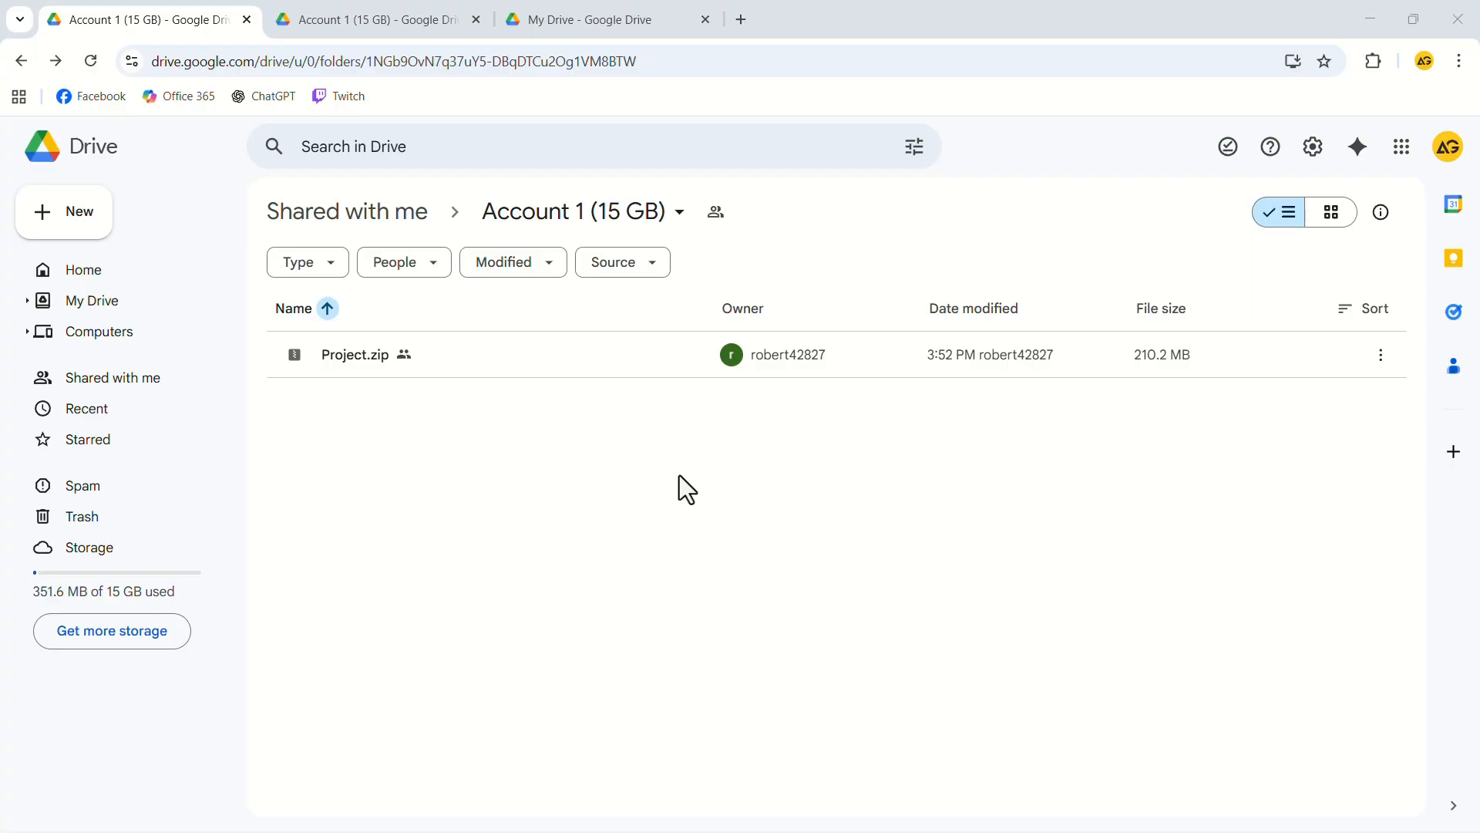
Upload Project.zip into the "Account 2 (15 GB)" folder directly from the additional account that owns it.
click(568, 23)
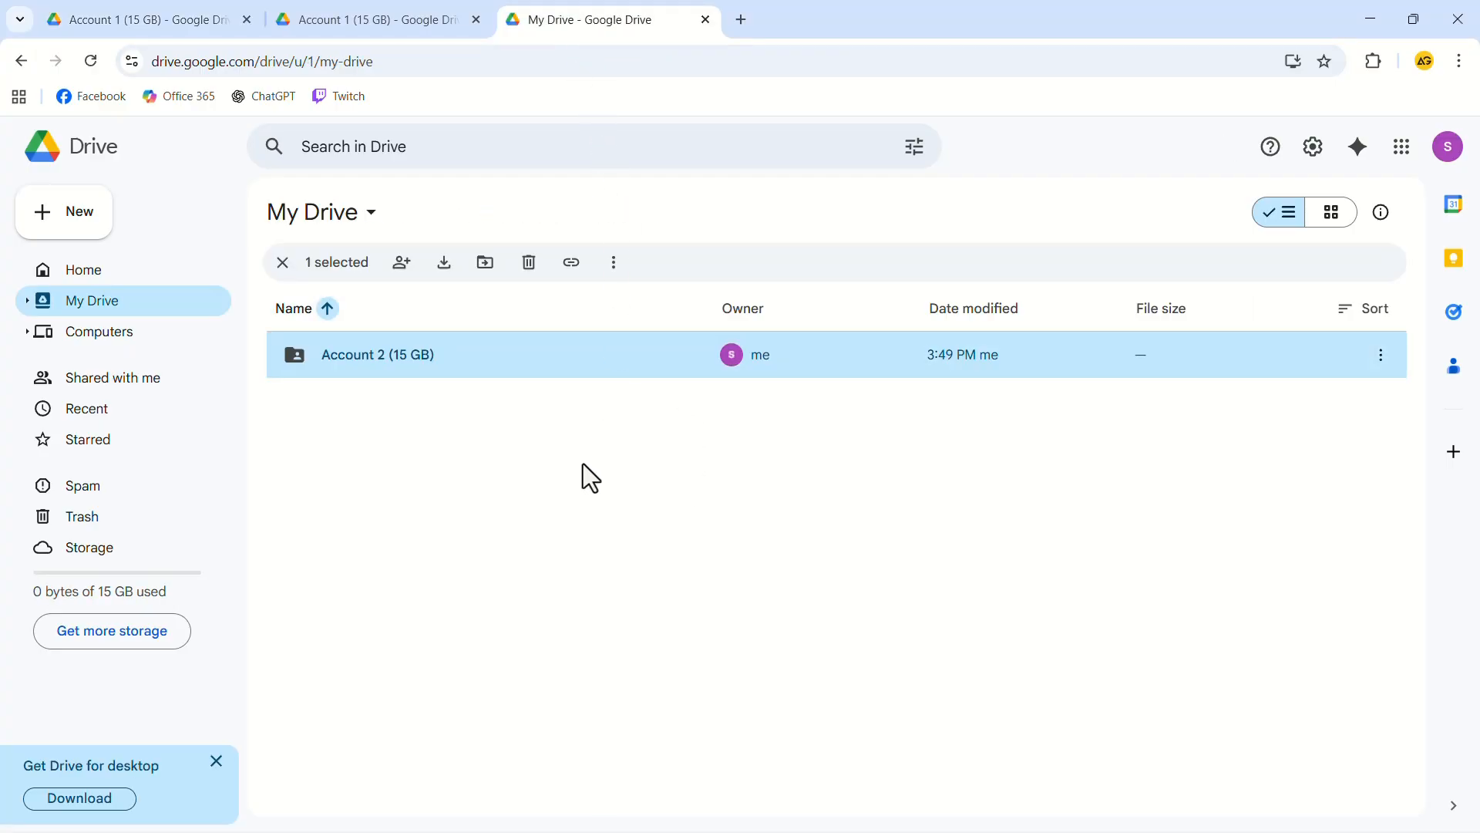
click(572, 445)
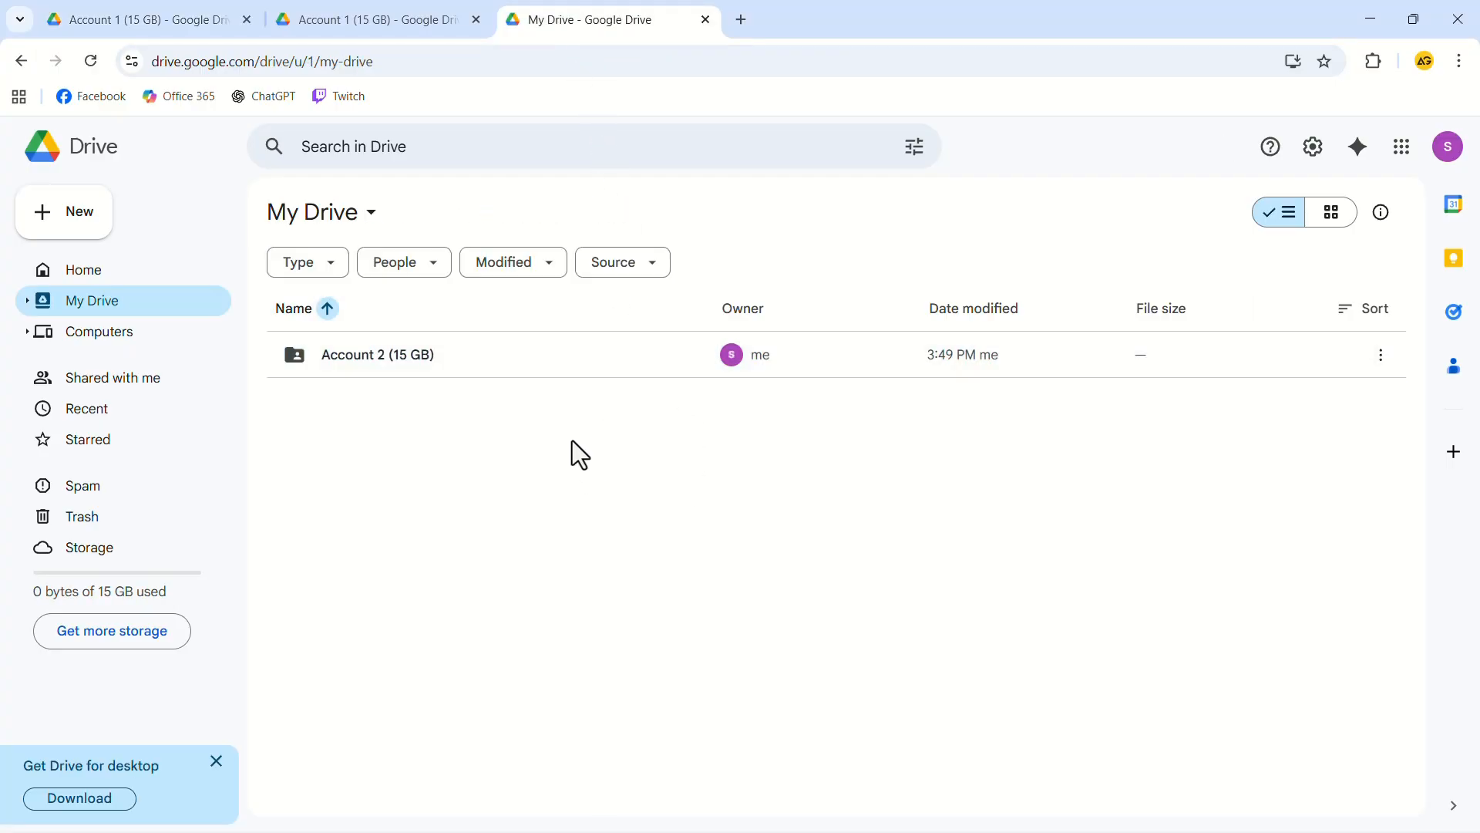
double_click(523, 367)
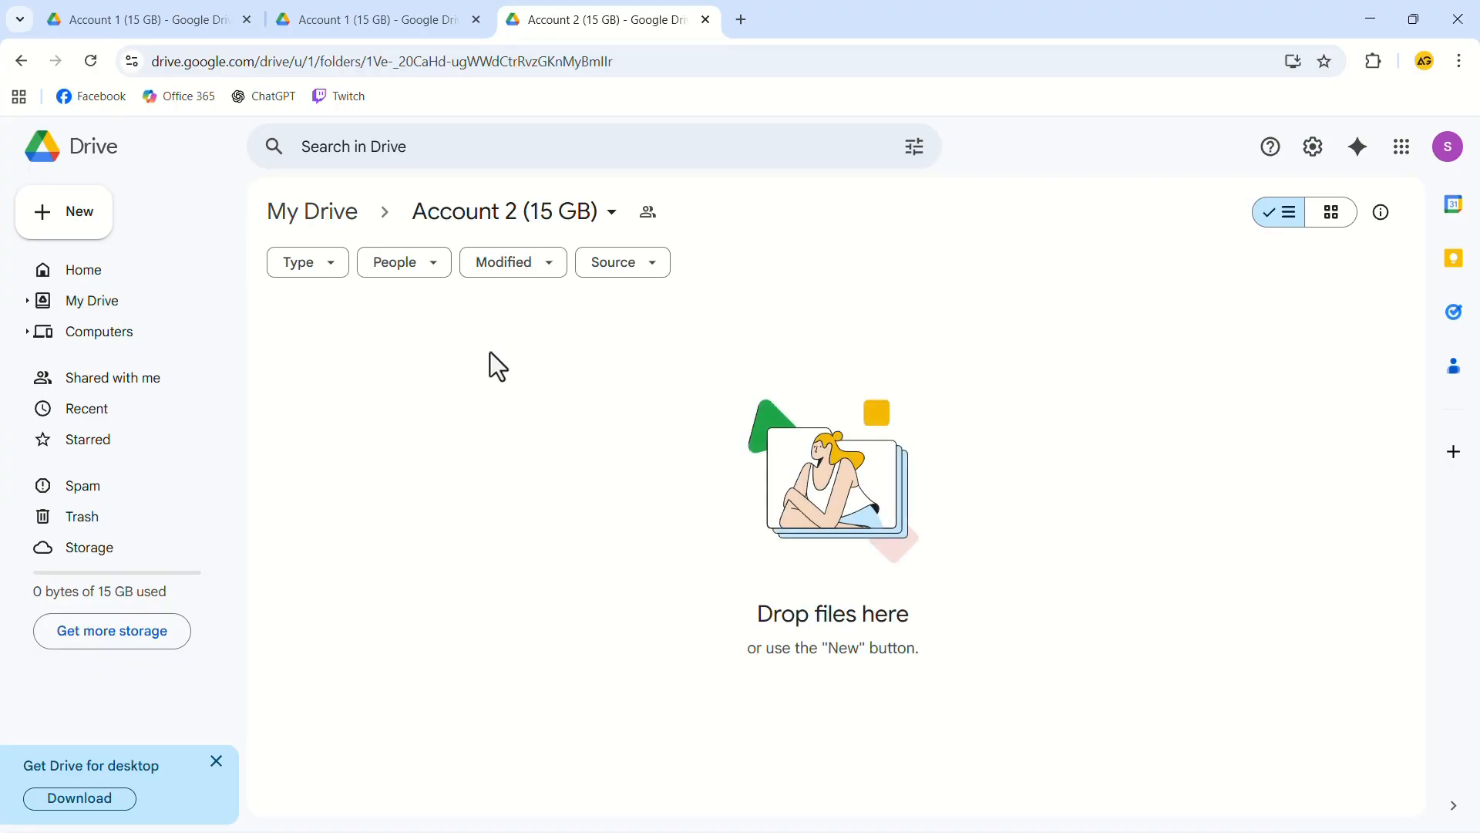
click(57, 220)
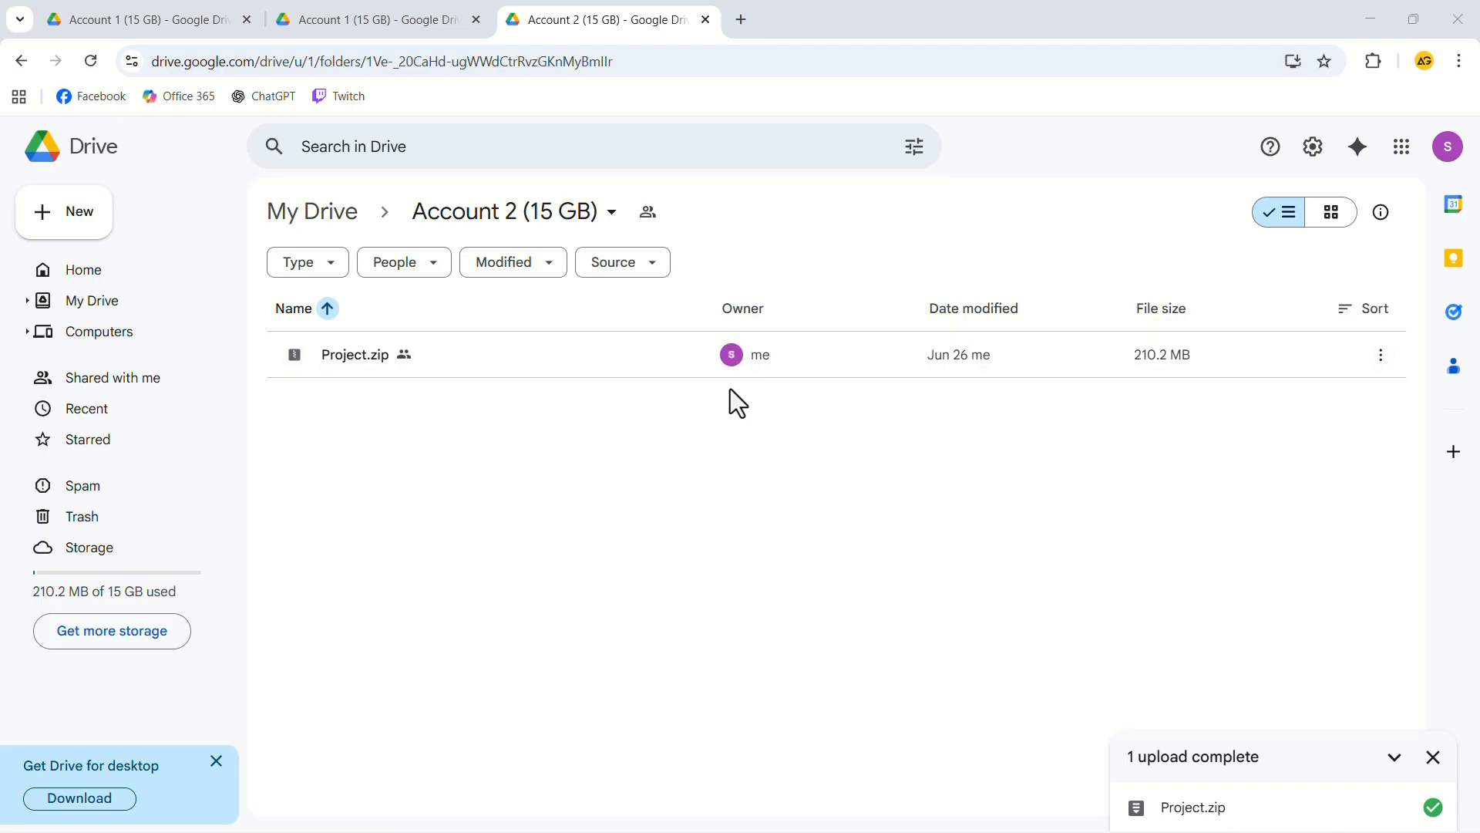
Open the shared "Account 2 (15 GB)" folder in the main account to check the uploaded file and its owner.
click(136, 24)
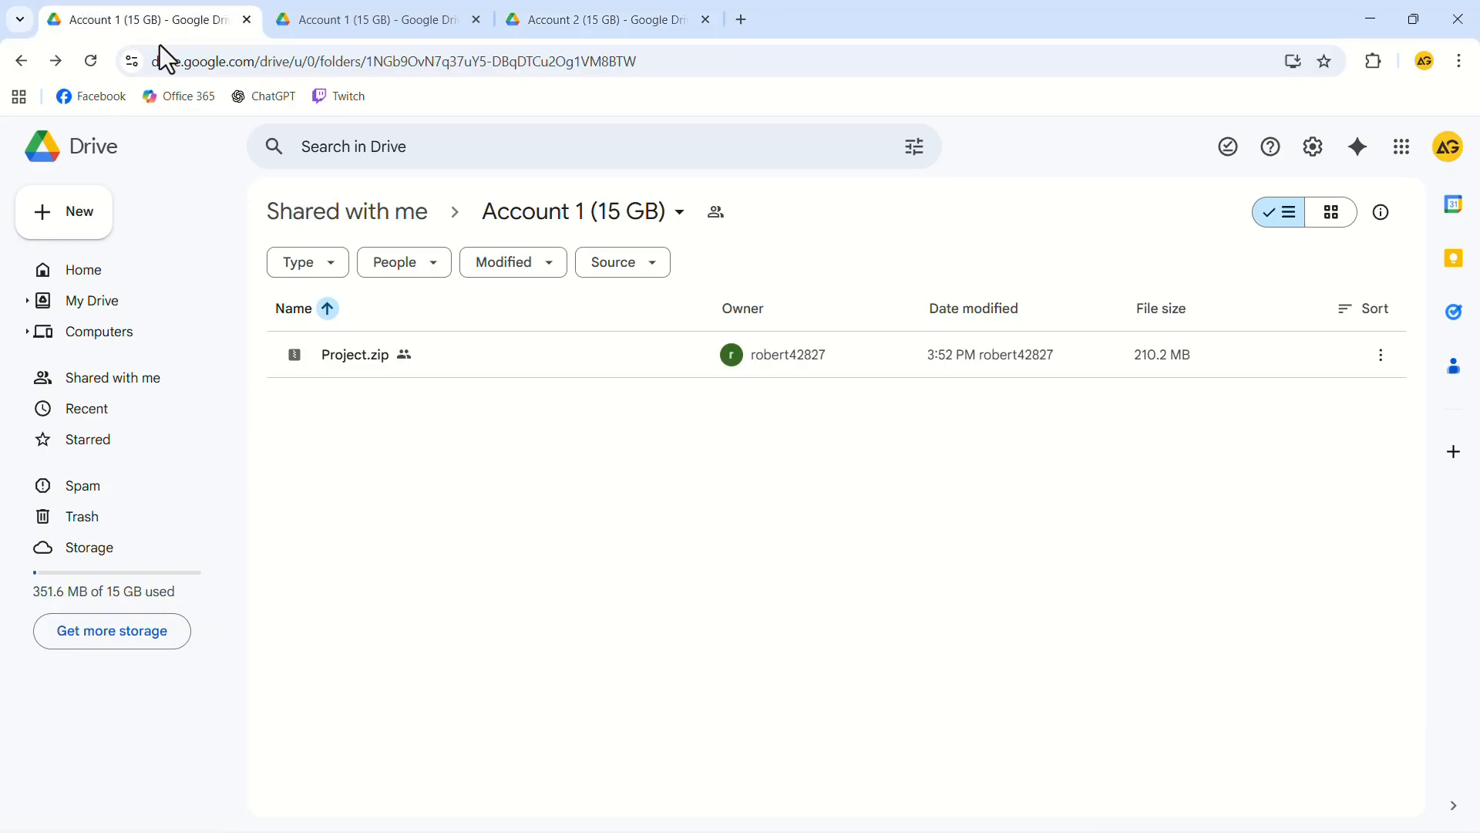
click(20, 61)
double_click(413, 449)
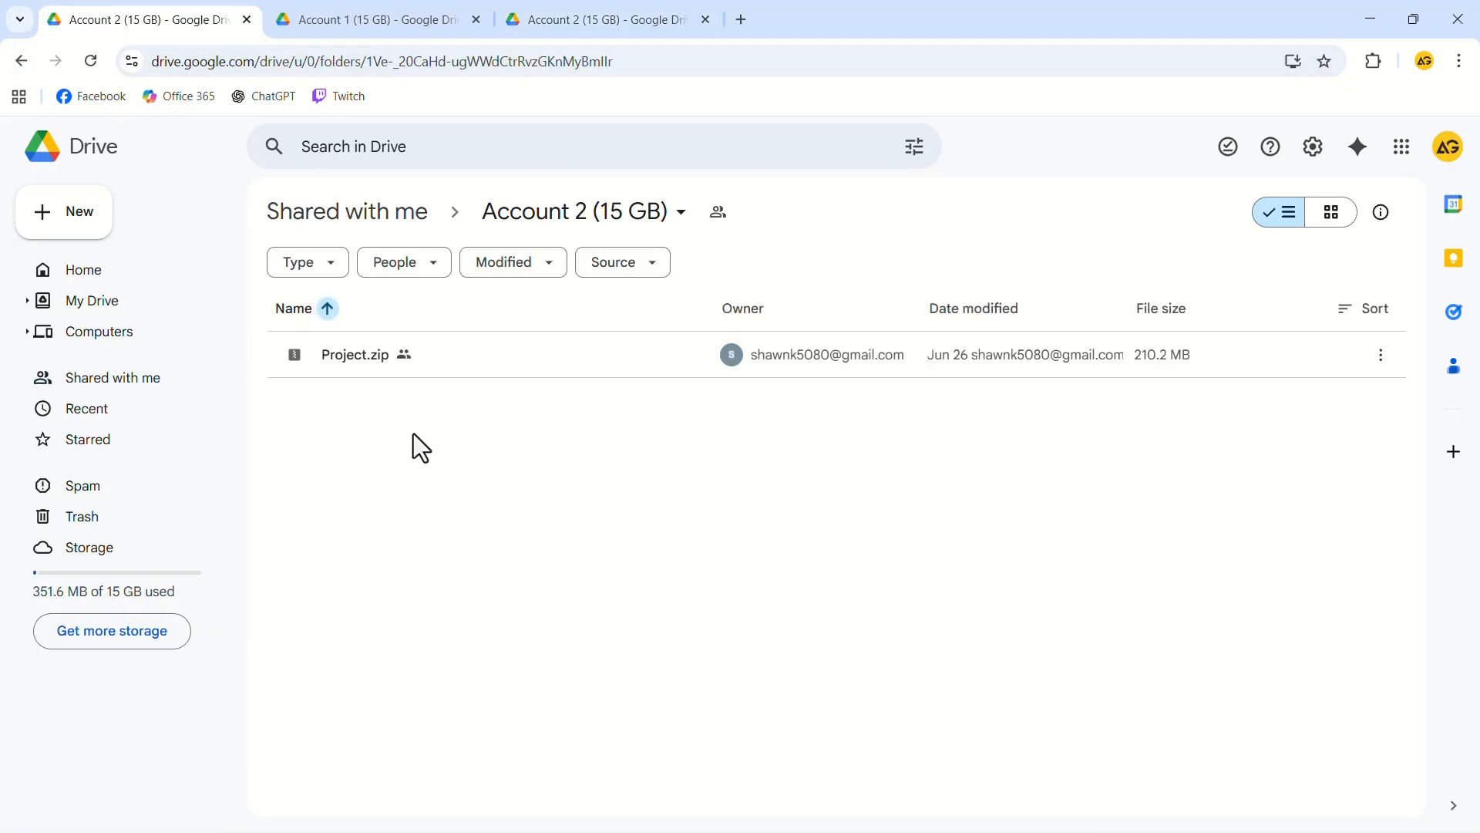